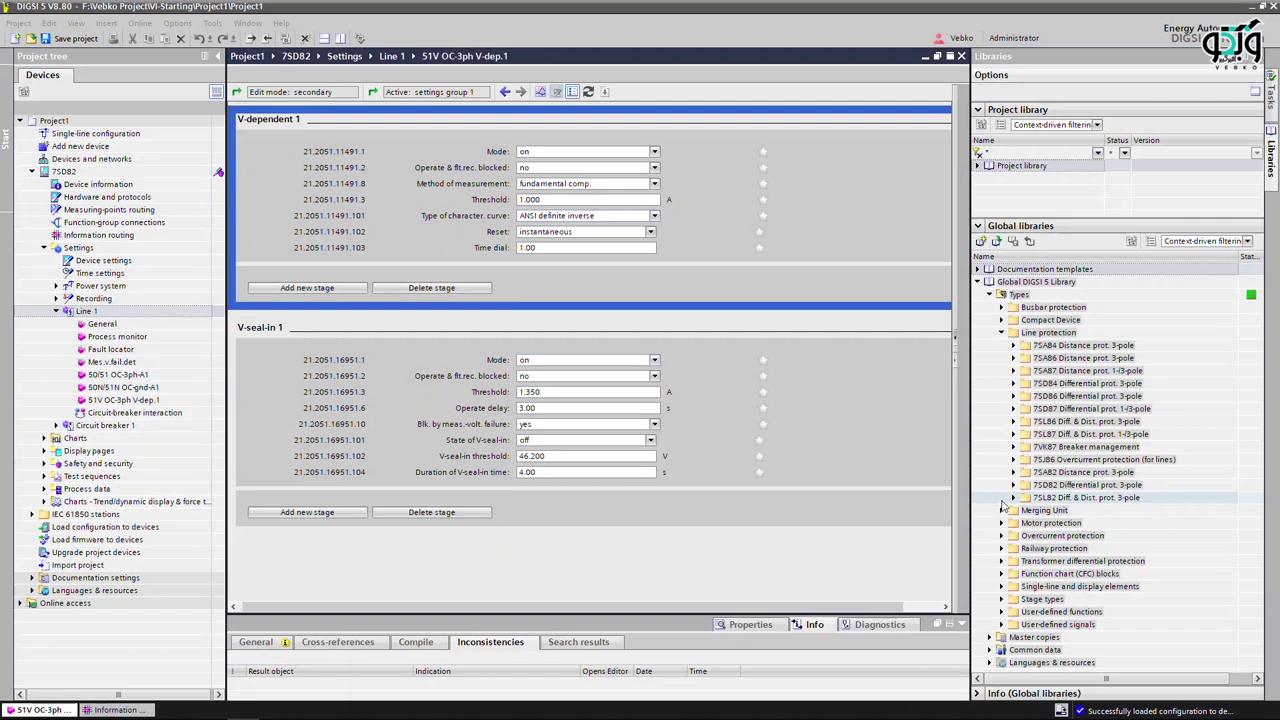
# Expand 7SD82 > FG Line > Current protection in the global library.
pyautogui.click(1014, 485)
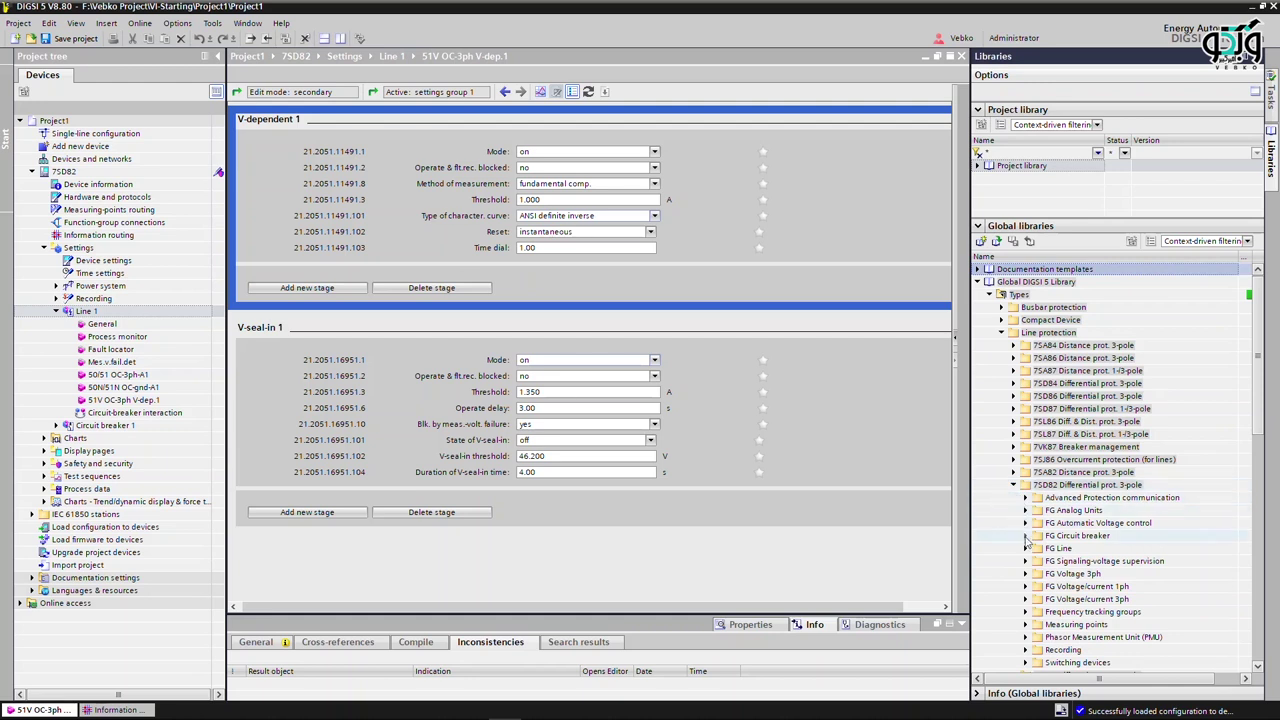
pyautogui.click(1025, 549)
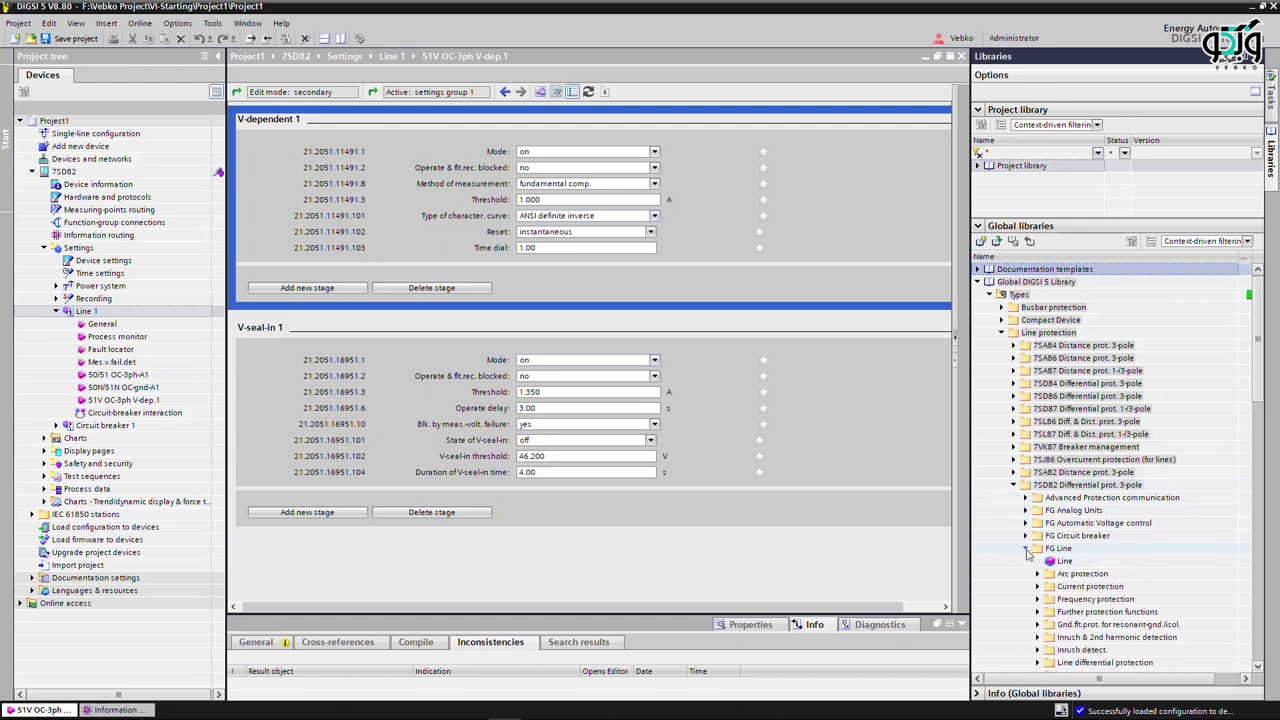
pyautogui.click(1037, 587)
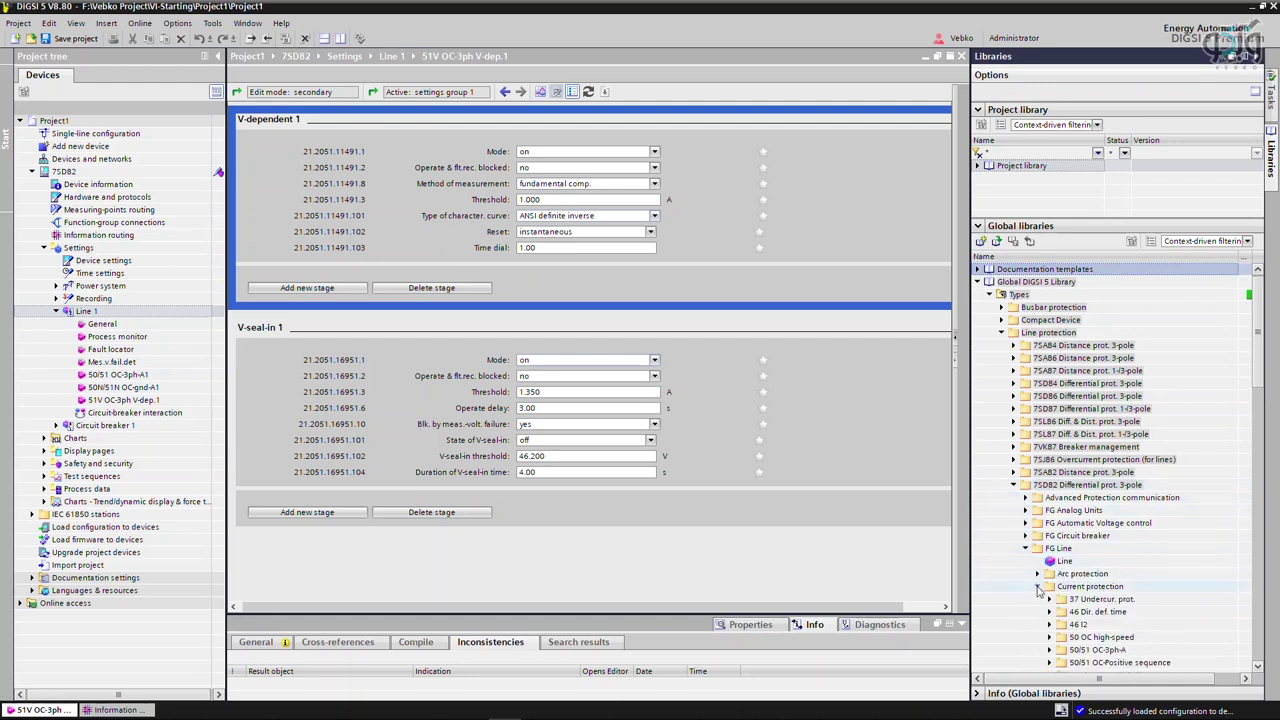
pyautogui.click(1257, 670)
pyautogui.click(1257, 670)
pyautogui.click(1257, 670)
pyautogui.click(1257, 670)
pyautogui.click(1257, 670)
pyautogui.click(1257, 670)
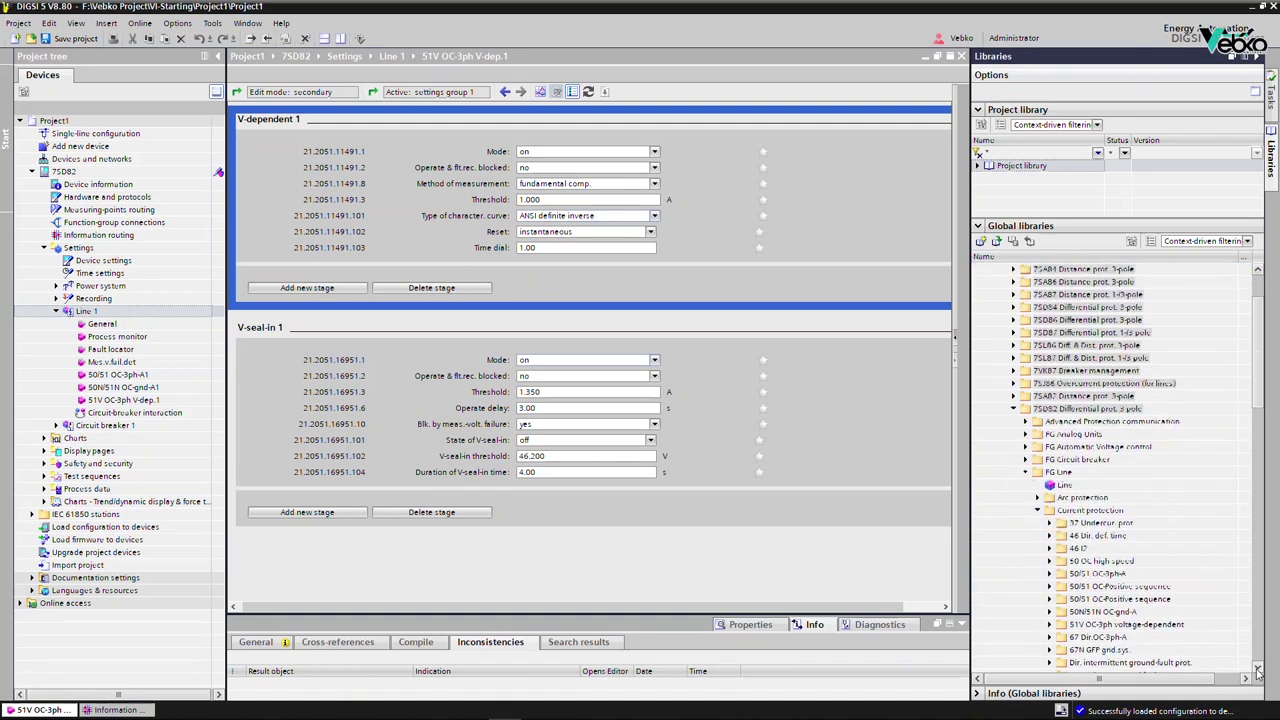
pyautogui.click(1257, 670)
# Expand the 51V OC-3ph voltage-dependent function to reveal its stage types.
pyautogui.click(1050, 599)
pyautogui.click(1093, 612)
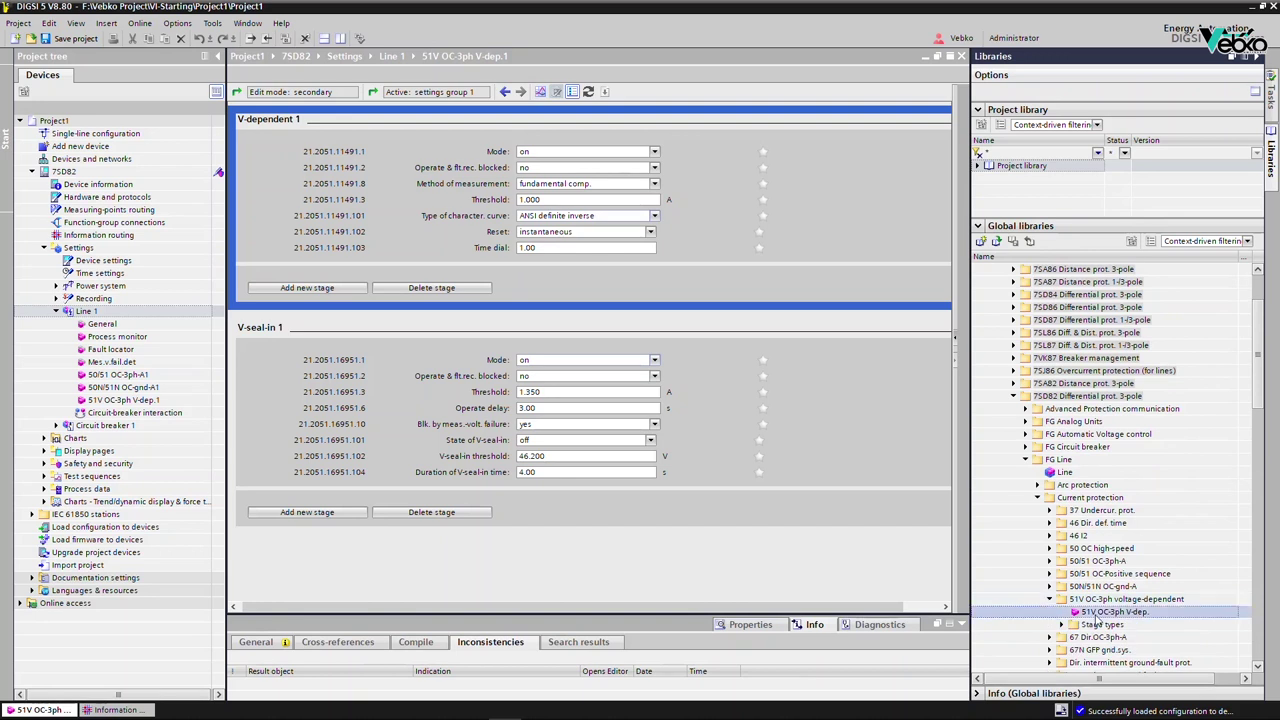
pyautogui.click(1062, 625)
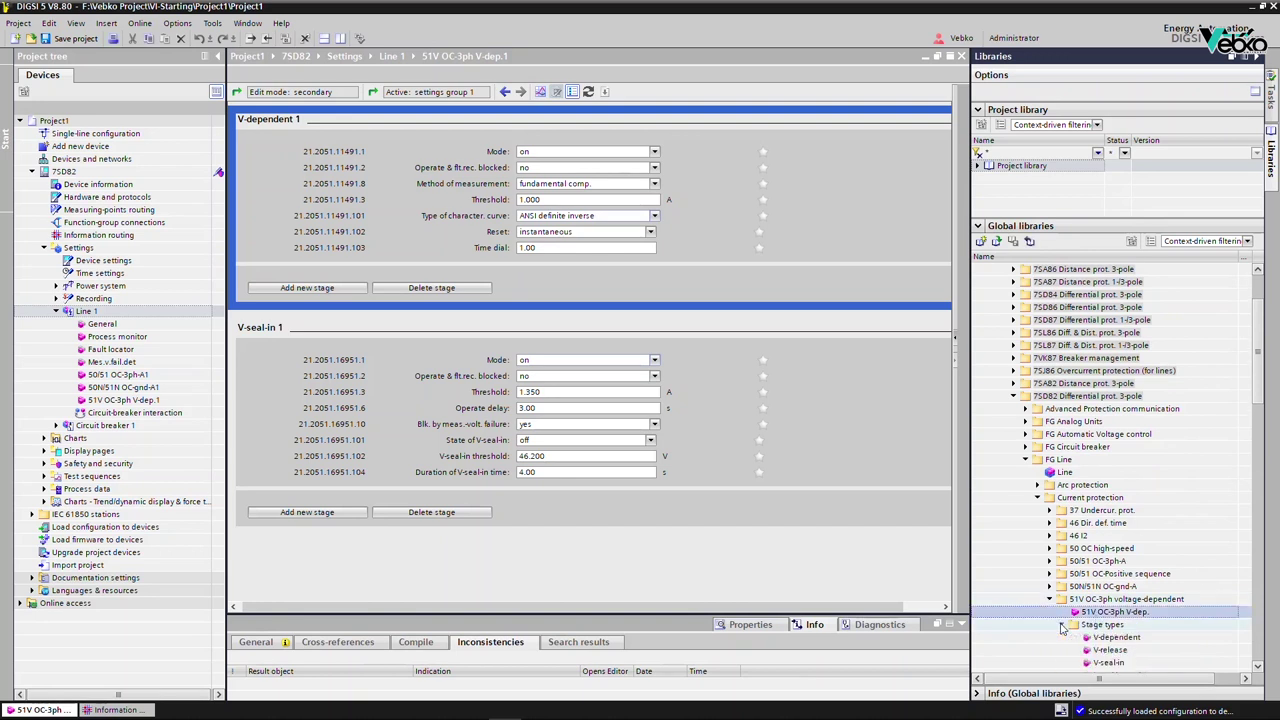
pyautogui.scroll(-1, 1060, 630)
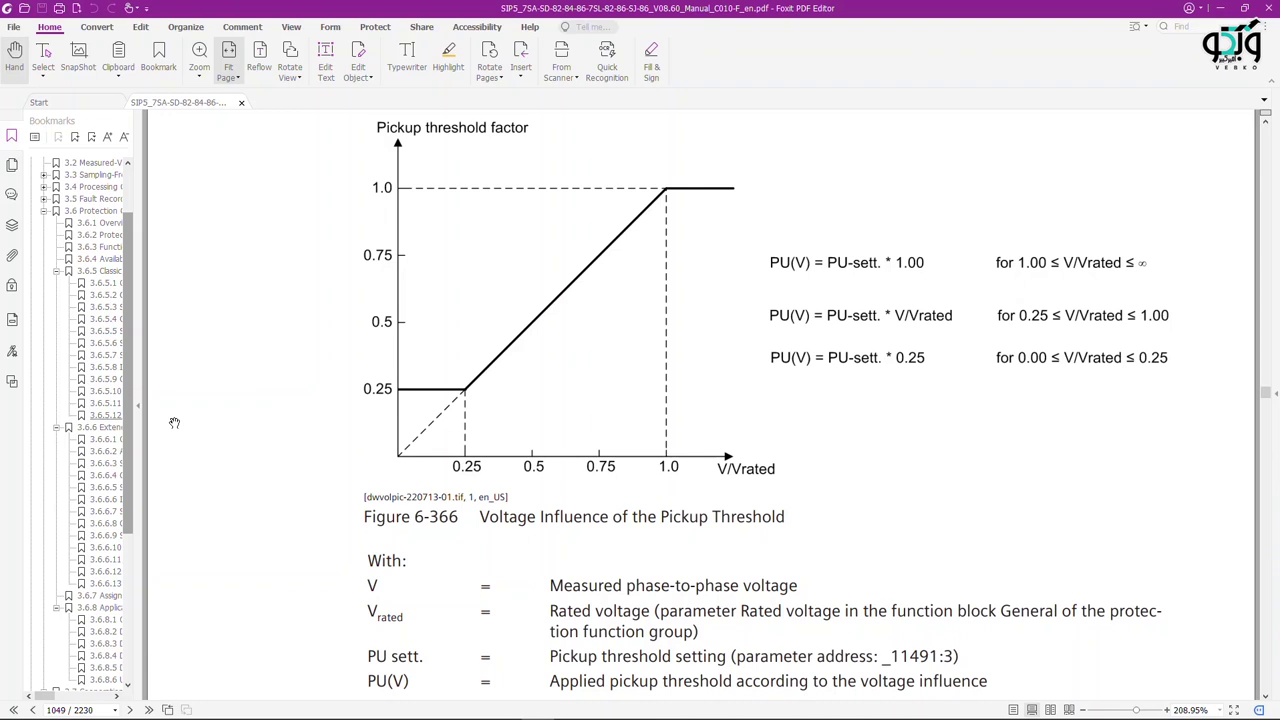
# Scroll the manual past Figure 6-366 to read the pickup-threshold explanation.
pyautogui.scroll(-5, 174, 423)
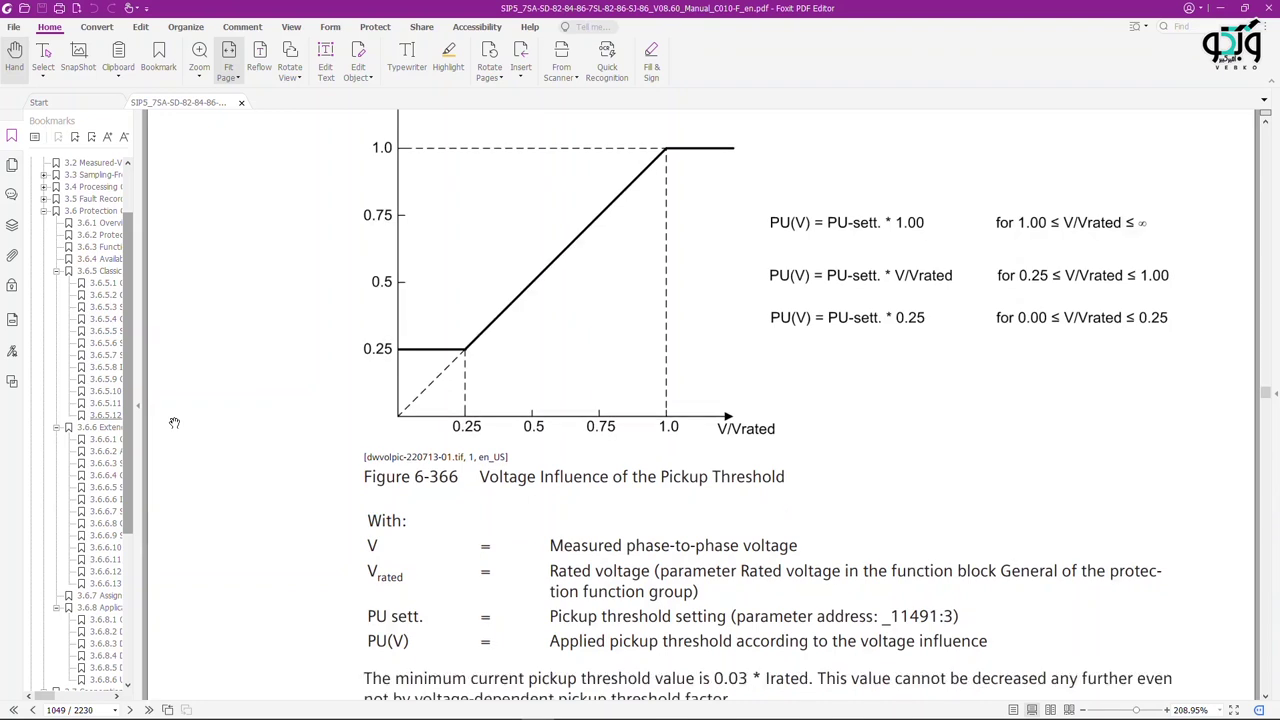
pyautogui.scroll(-1, 174, 423)
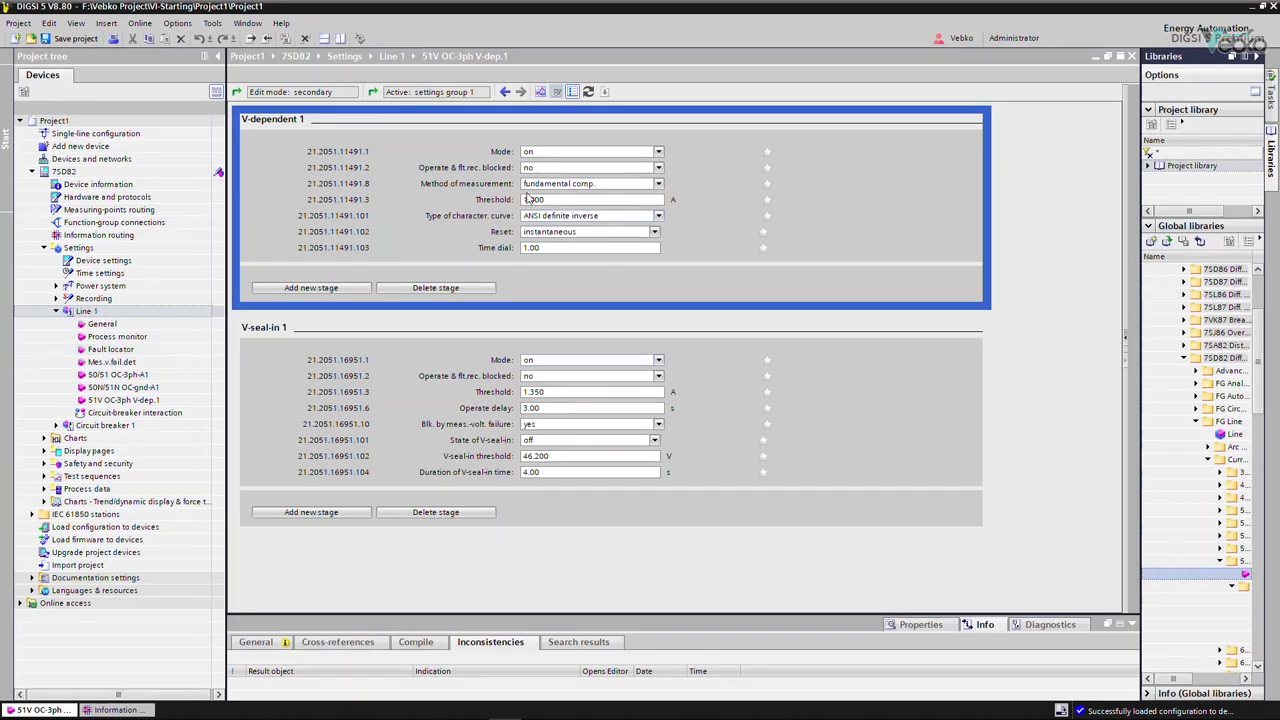
# Keep fundamental comp. as measurement method and display the trip-time characteristic diagram.
pyautogui.click(560, 186)
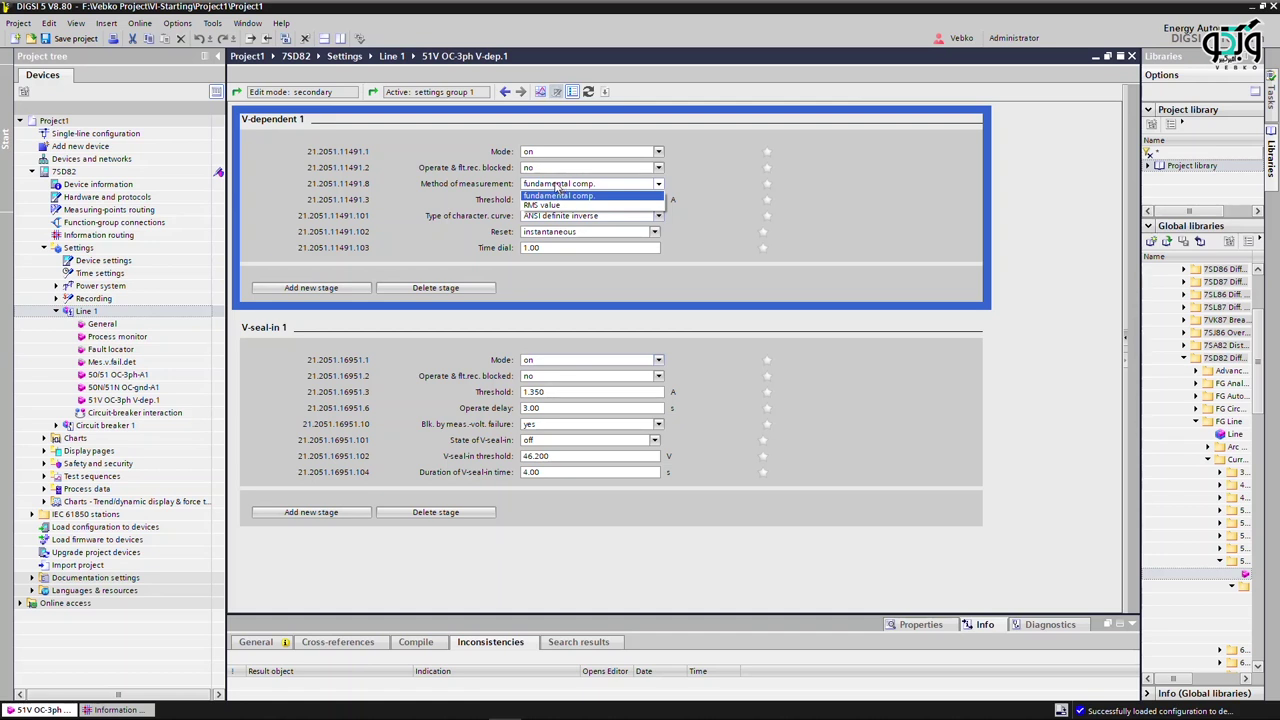
pyautogui.click(559, 195)
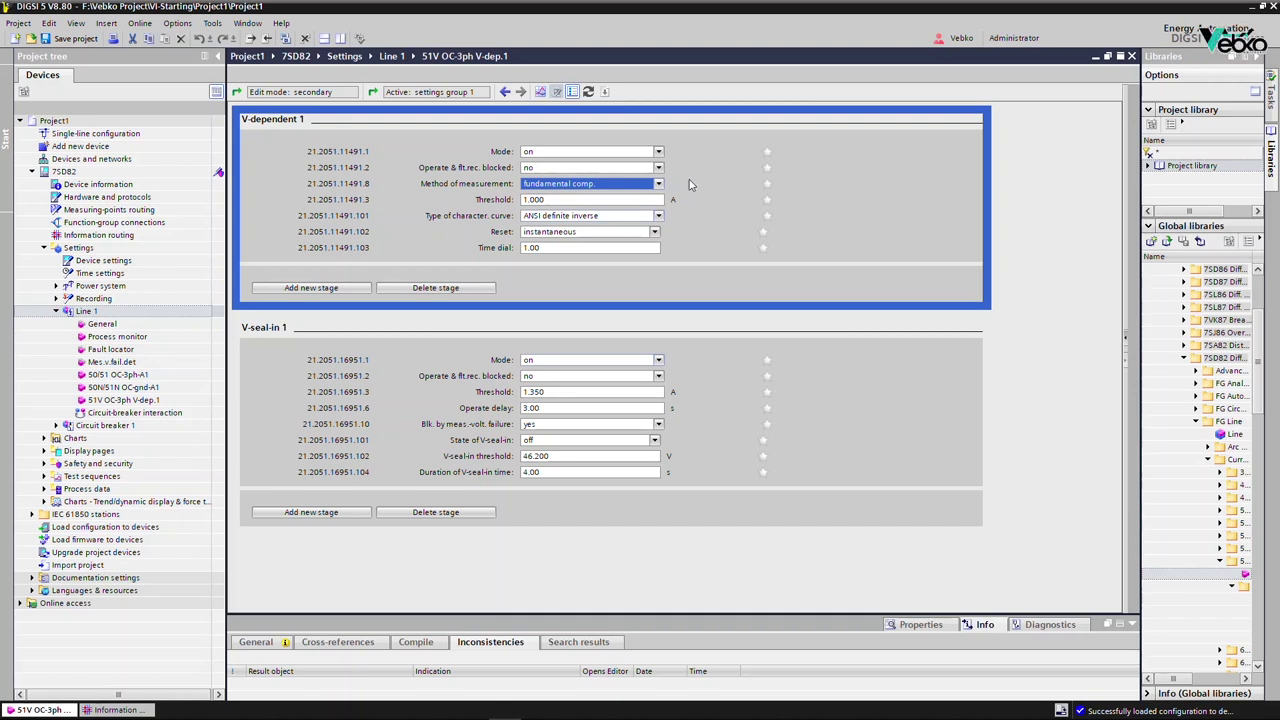
pyautogui.click(541, 92)
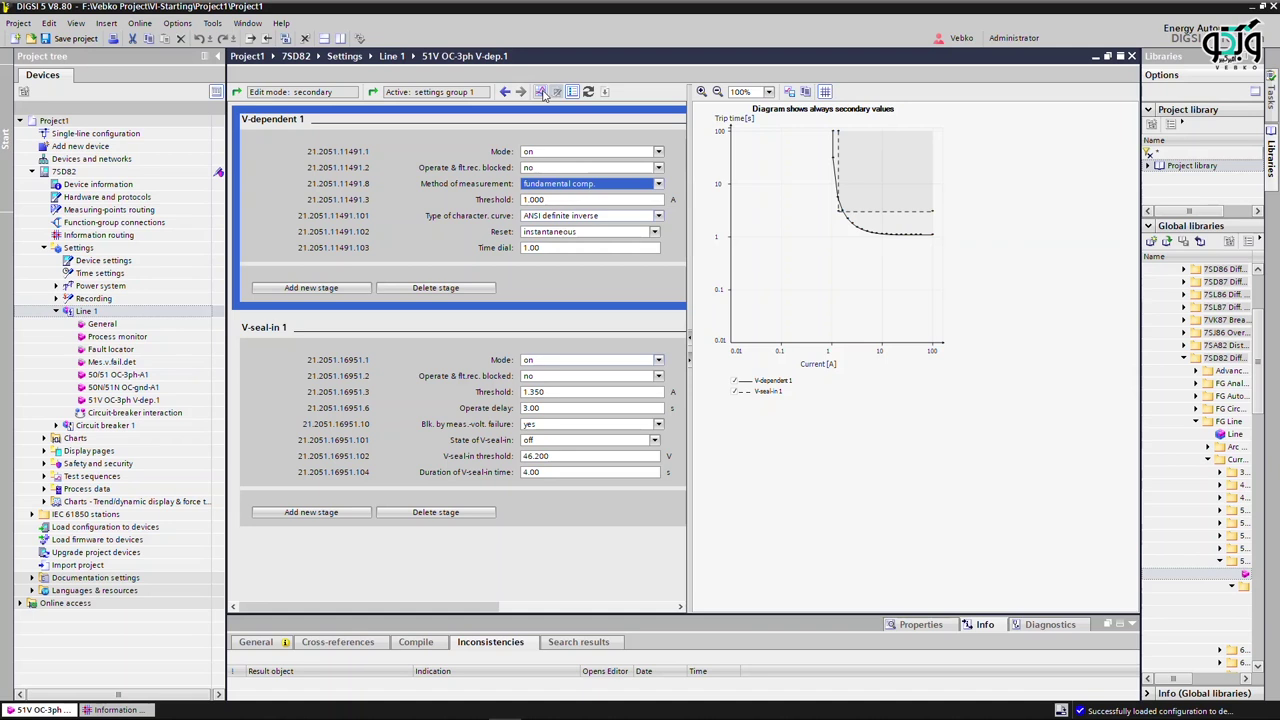
# Leave ANSI definite inverse curve and instantaneous reset unchanged, then view the 7SD82 information routing.
pyautogui.click(548, 216)
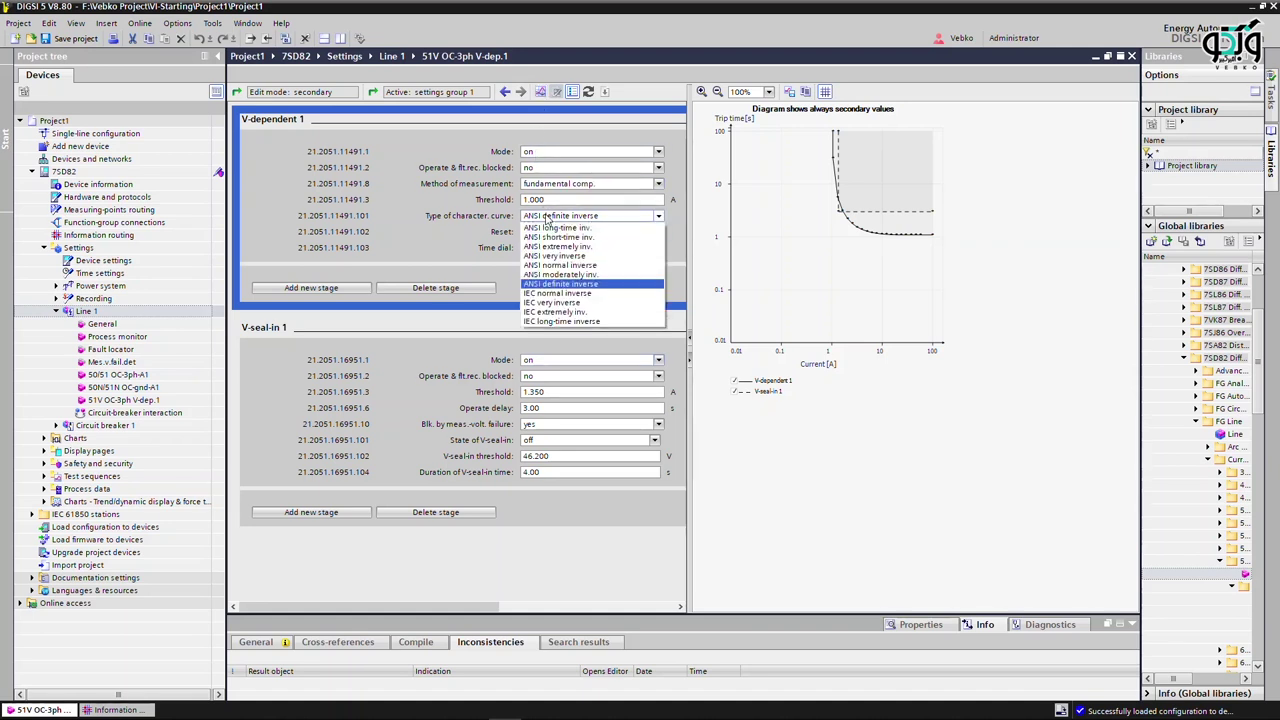
pyautogui.click(548, 216)
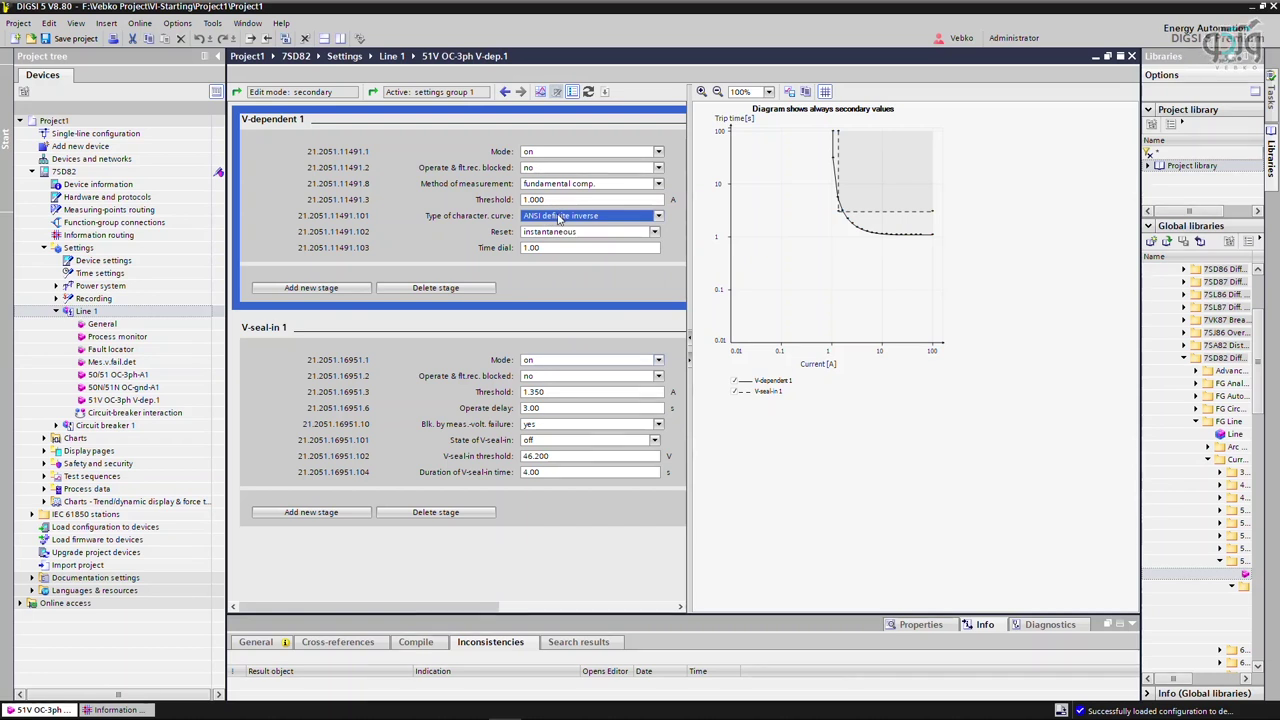
pyautogui.click(563, 234)
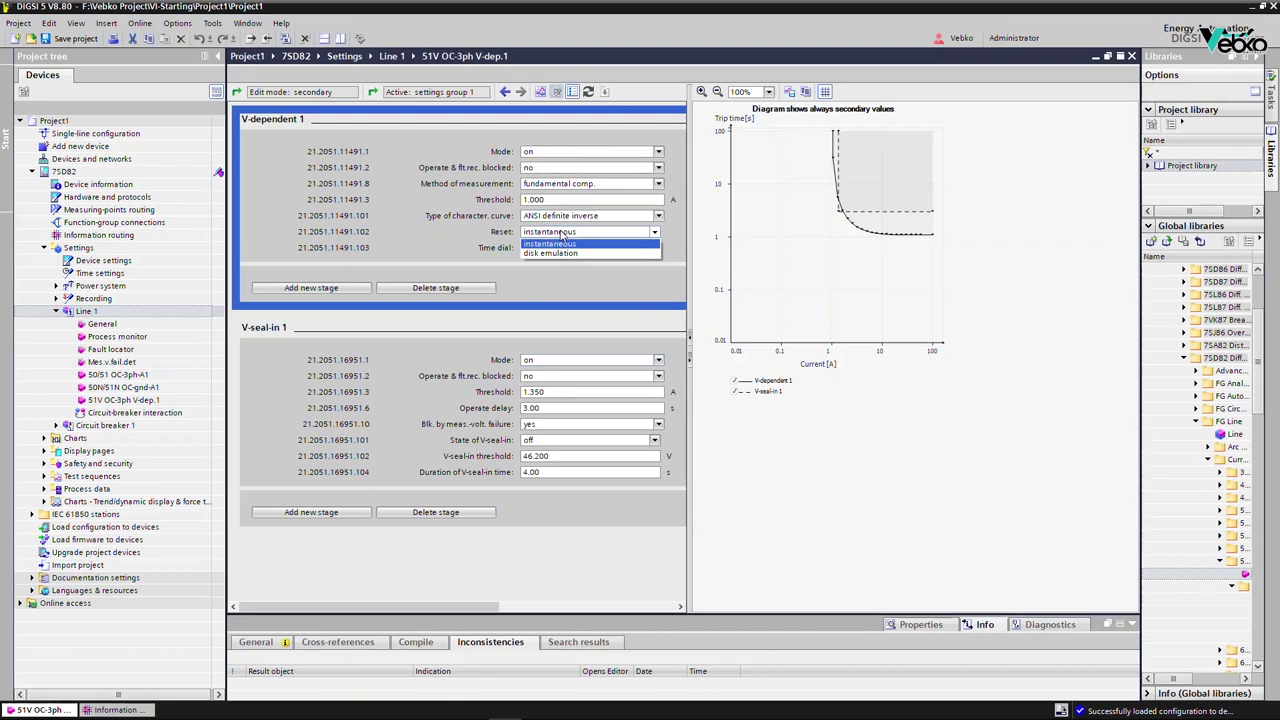
pyautogui.click(565, 234)
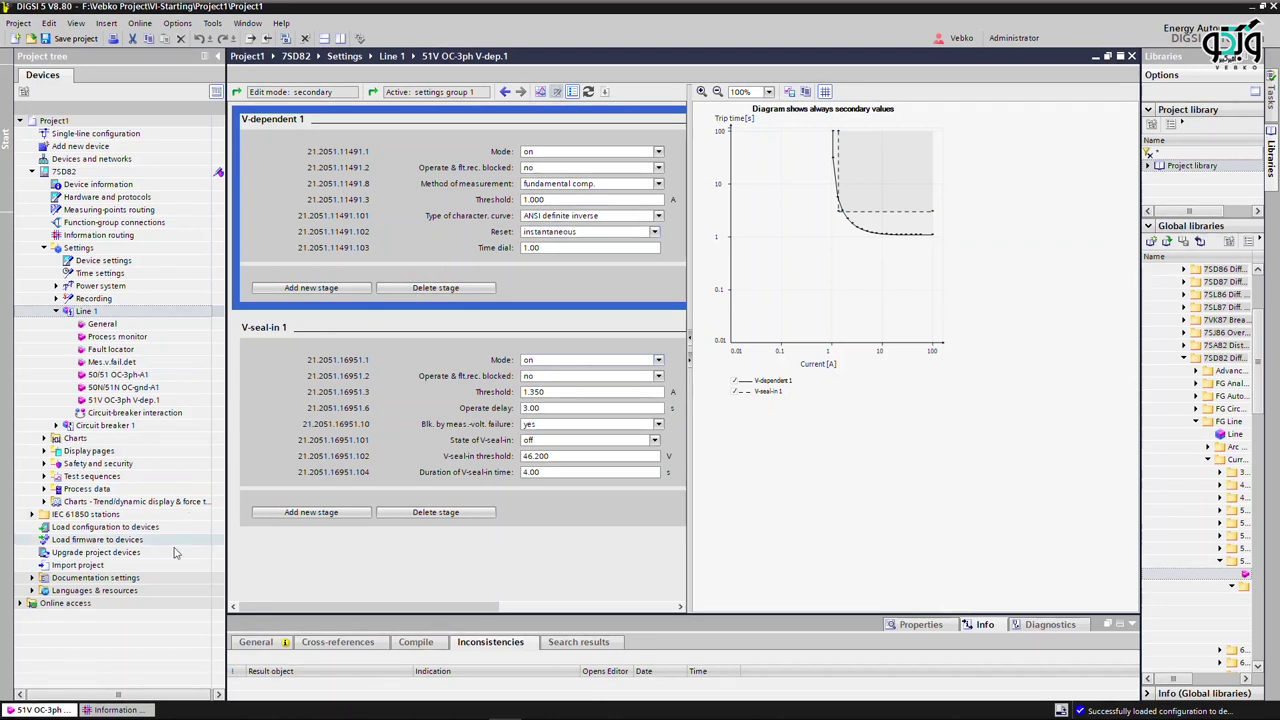
pyautogui.click(117, 711)
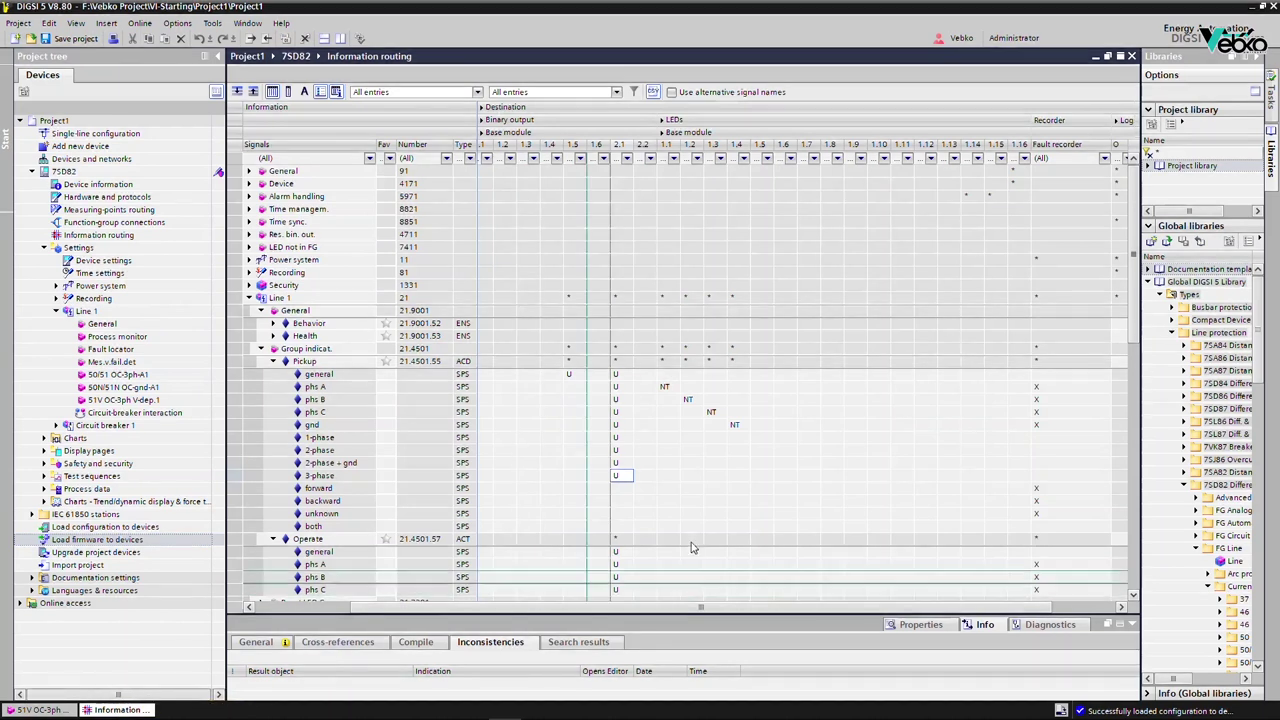
pyautogui.click(1243, 7)
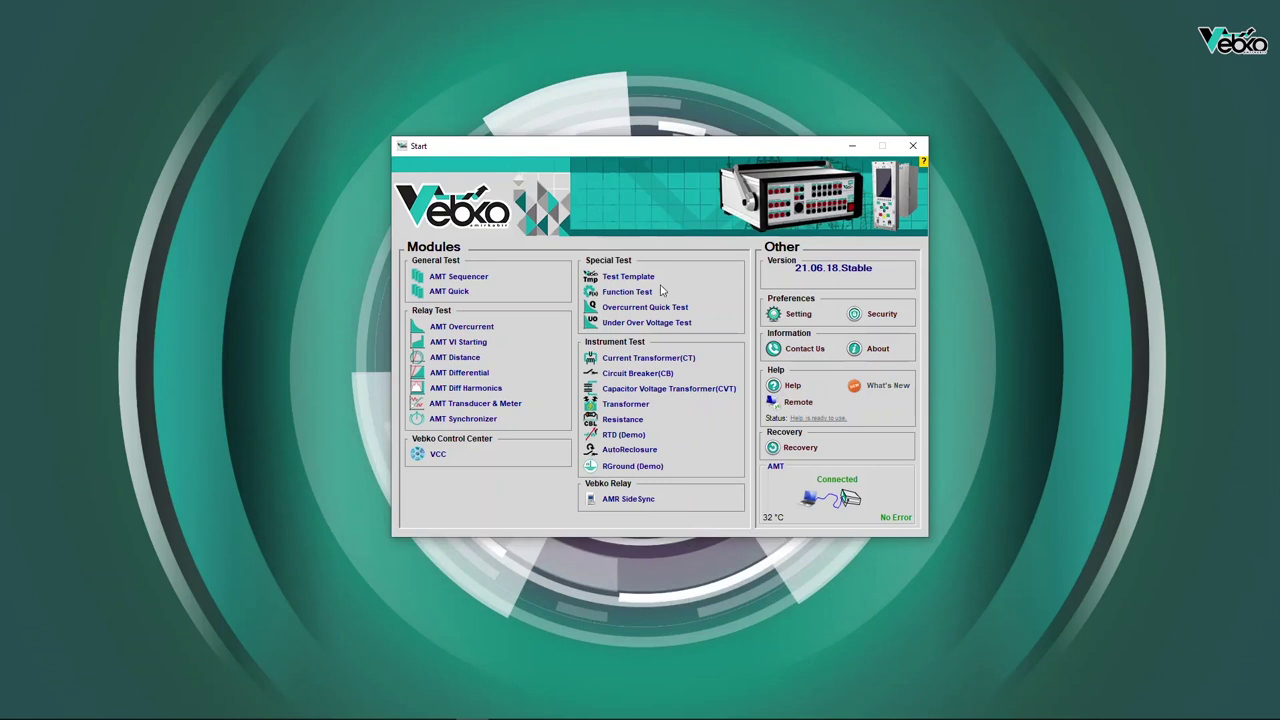
# Launch AMT VI Starting from the Relay Test section of the AMT Start window.
pyautogui.click(458, 341)
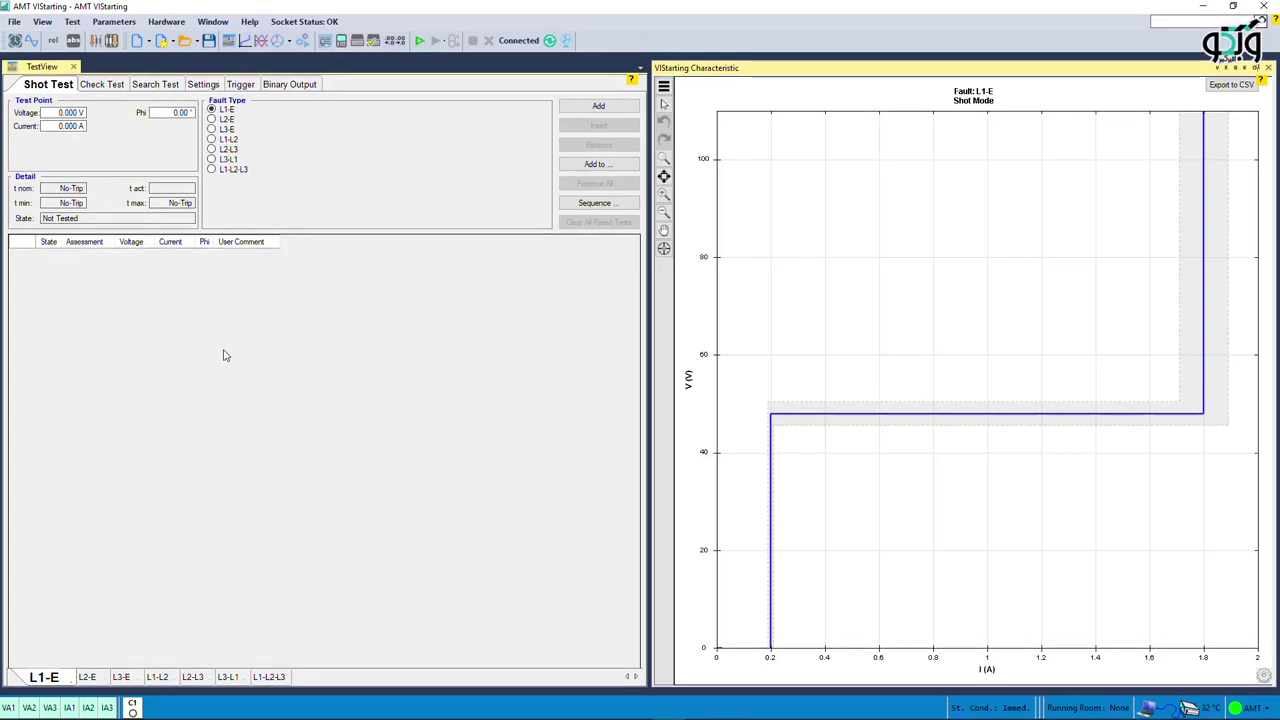
# Set the test object device to name 7SD82, 63 kV primary voltage, 500 A primary current.
pyautogui.click(341, 41)
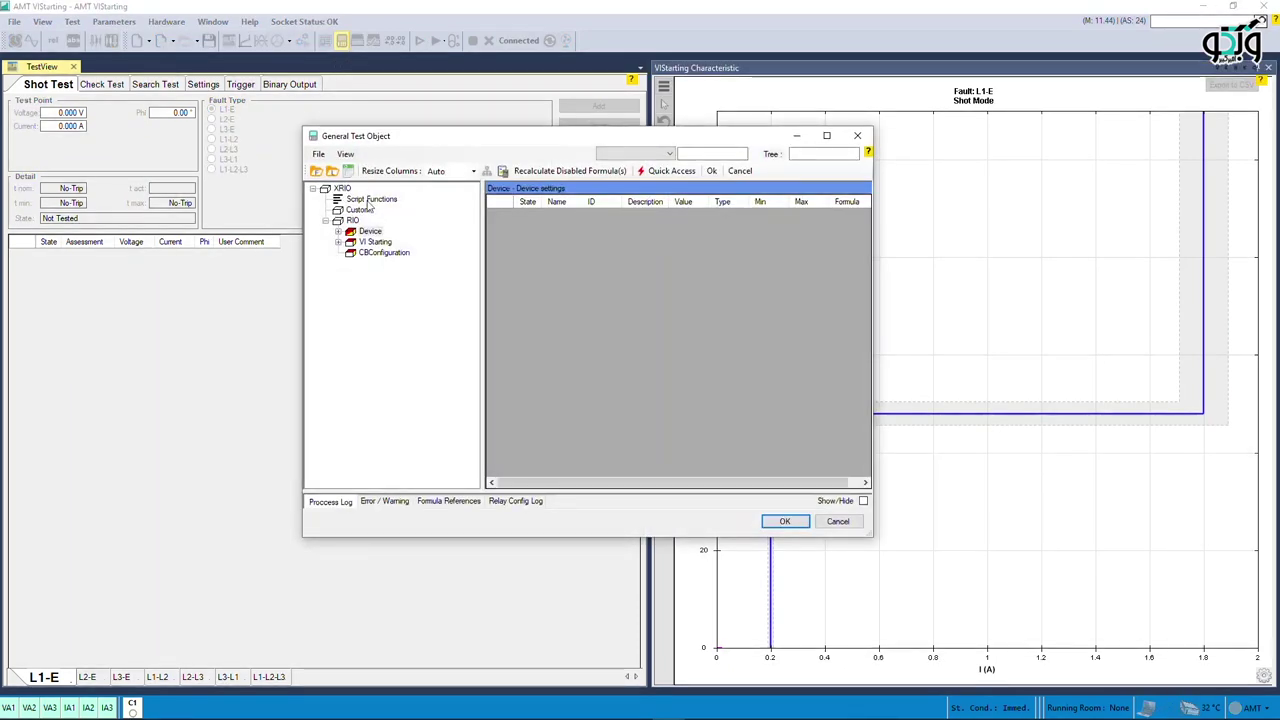
pyautogui.doubleClick(370, 231)
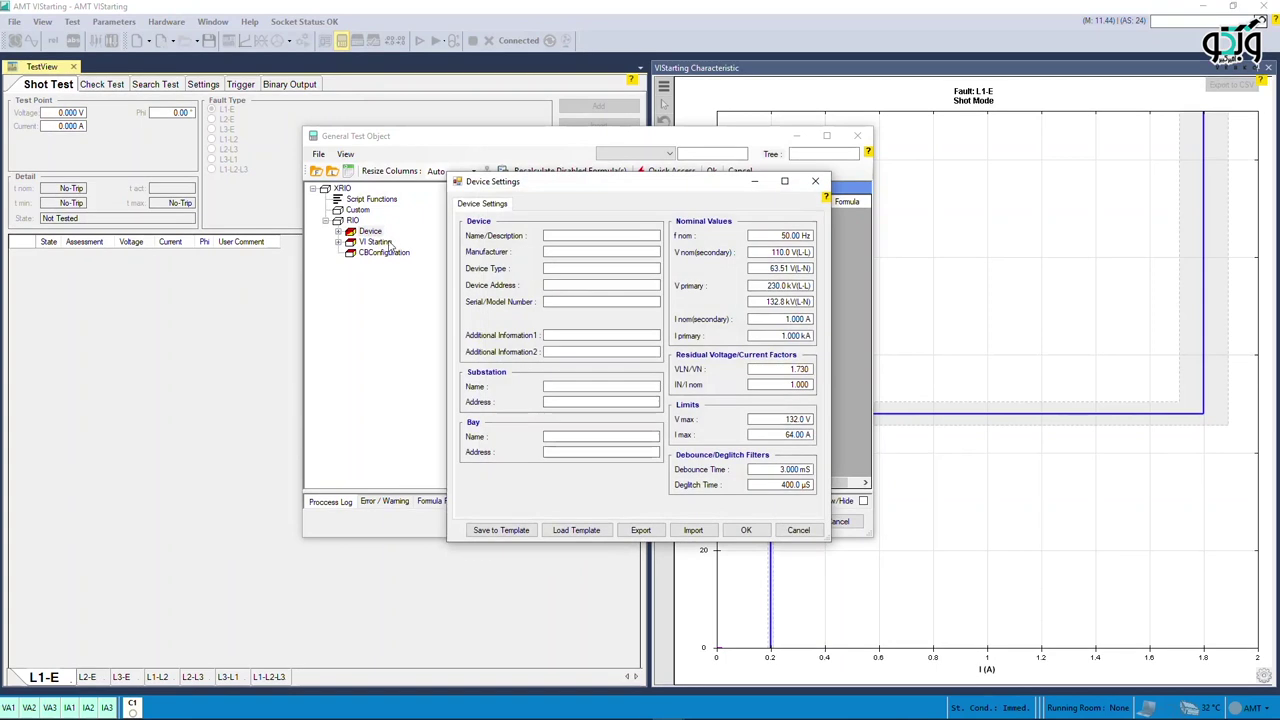
pyautogui.doubleClick(768, 337)
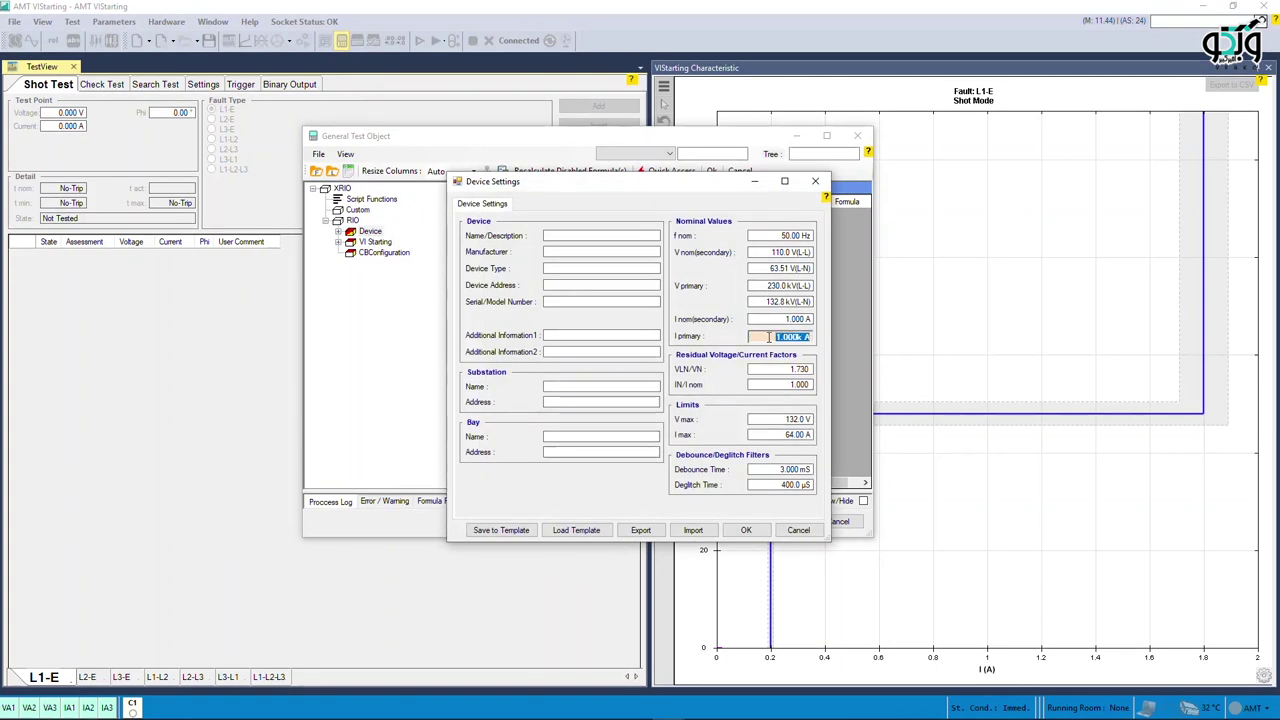
pyautogui.doubleClick(772, 286)
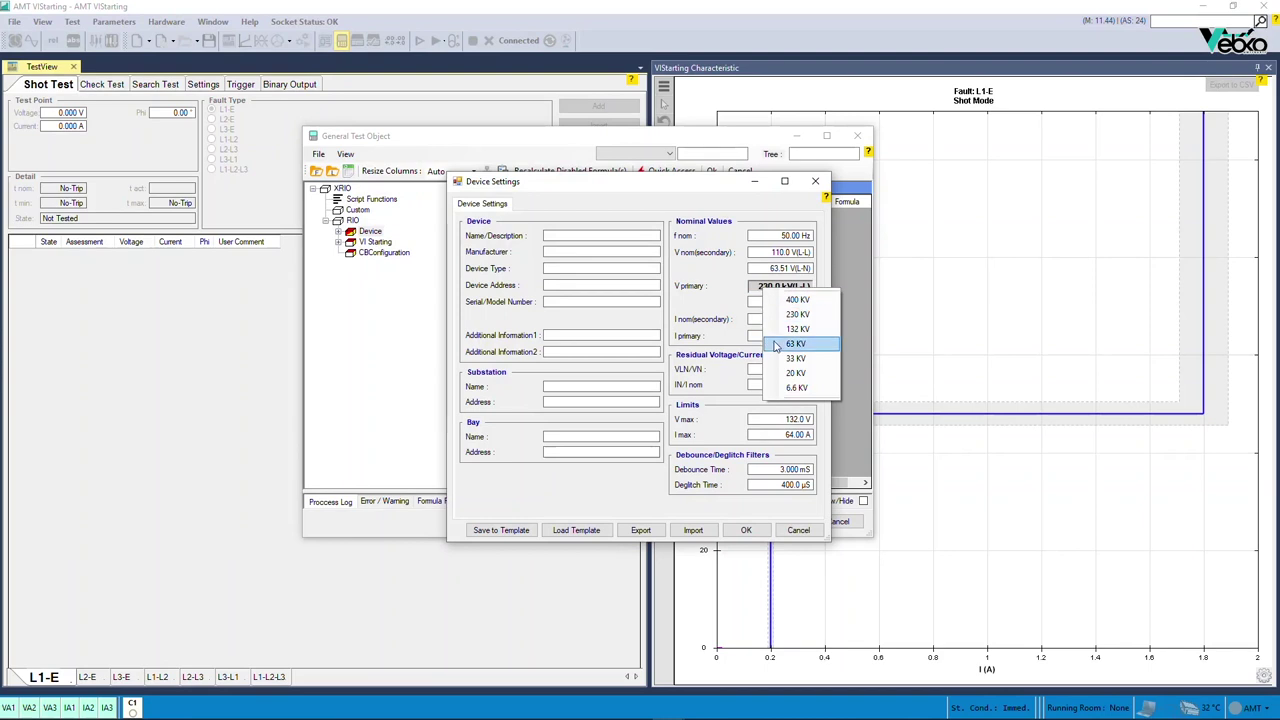
pyautogui.click(792, 343)
pyautogui.click(563, 237)
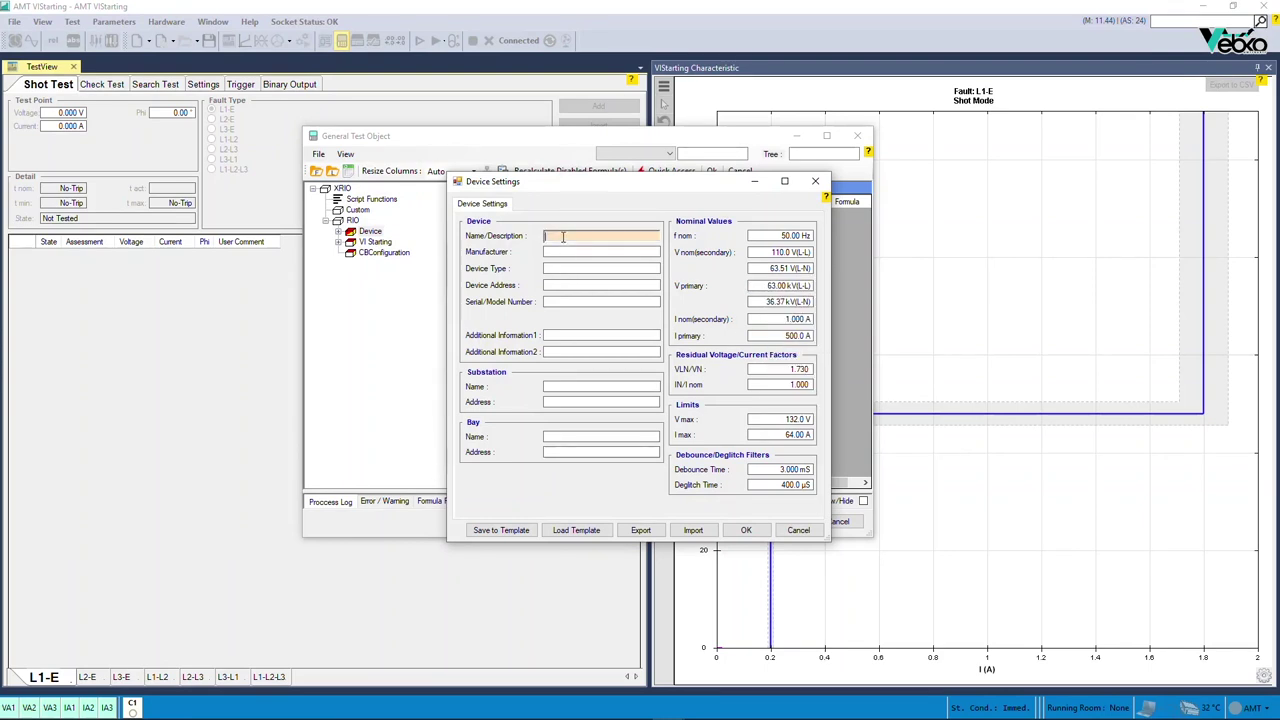
pyautogui.write('7SD82')
pyautogui.click(745, 529)
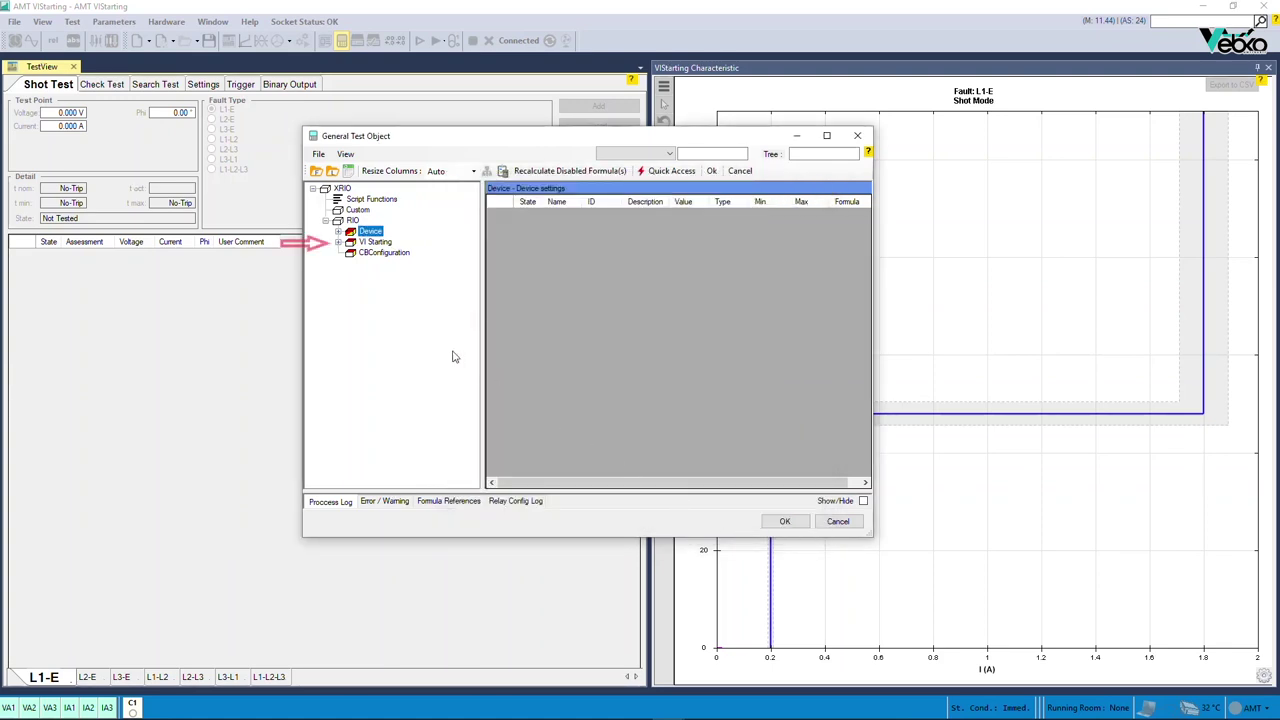
# Apply VI starting values I> 0.25 A, I>> 1 A, VLL(I>) 27.5 V, VLL(I>>) 110 V.
pyautogui.doubleClick(377, 243)
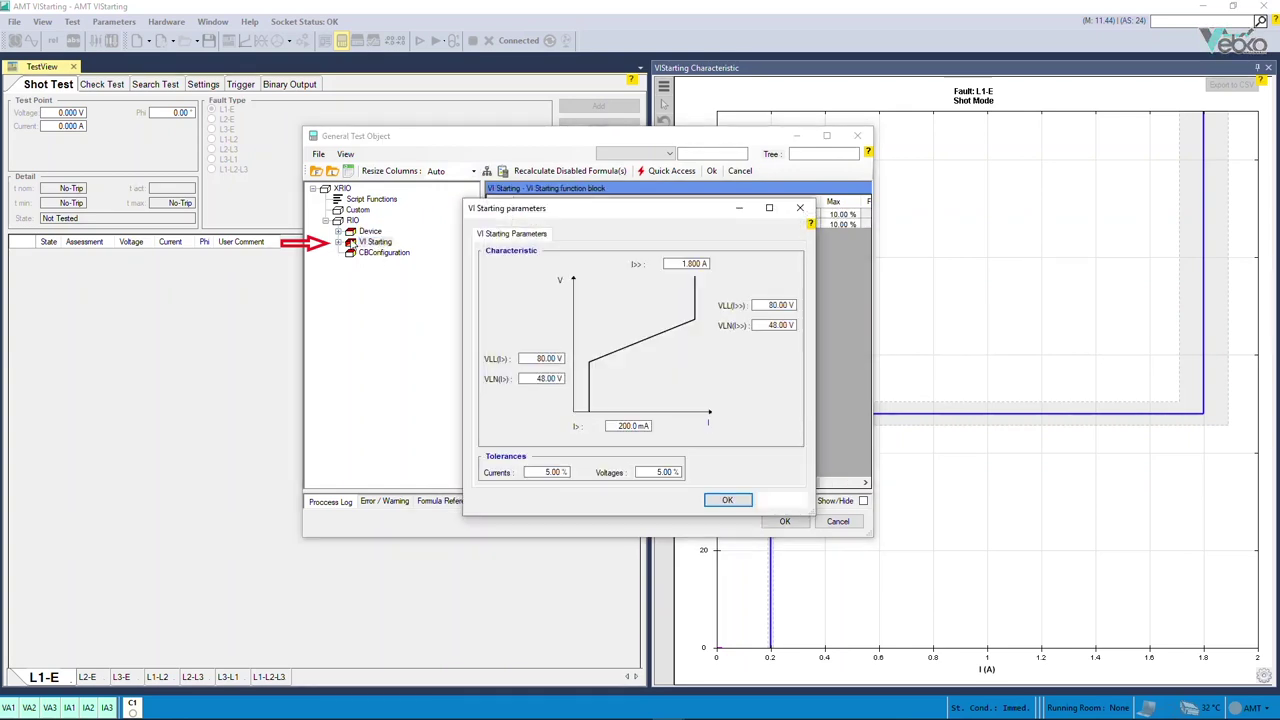
pyautogui.click(640, 426)
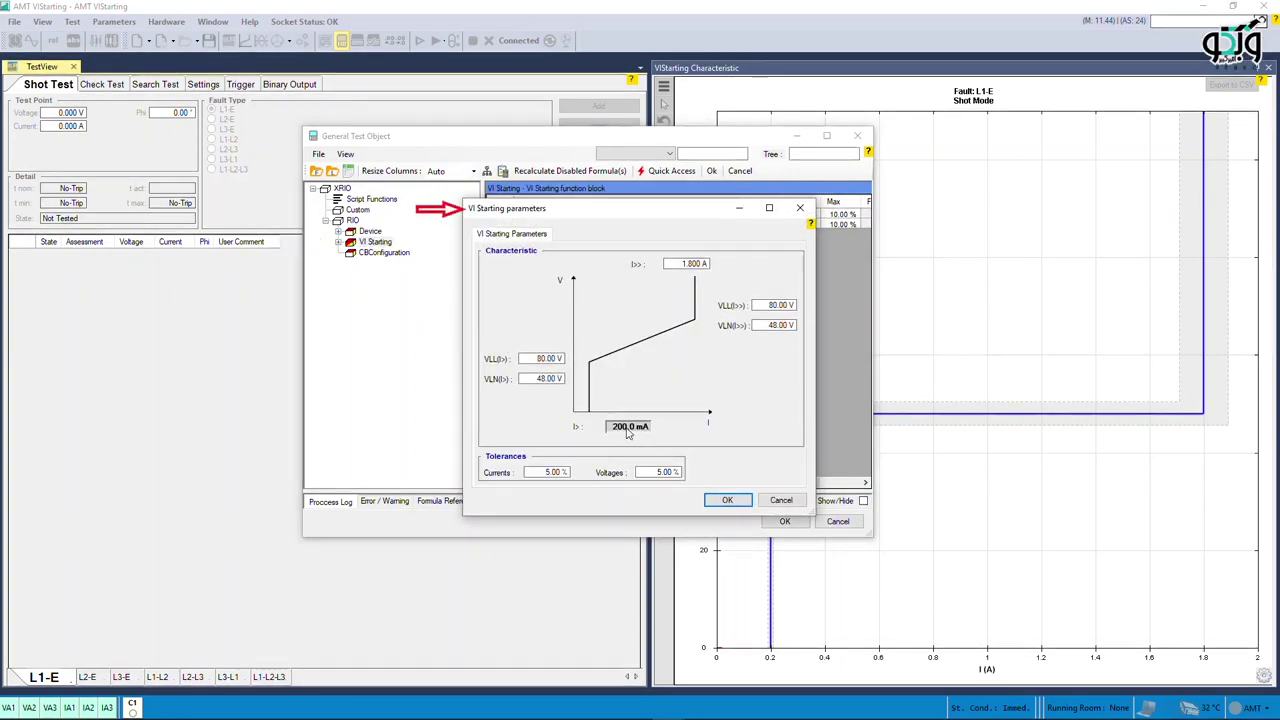
pyautogui.write('5')
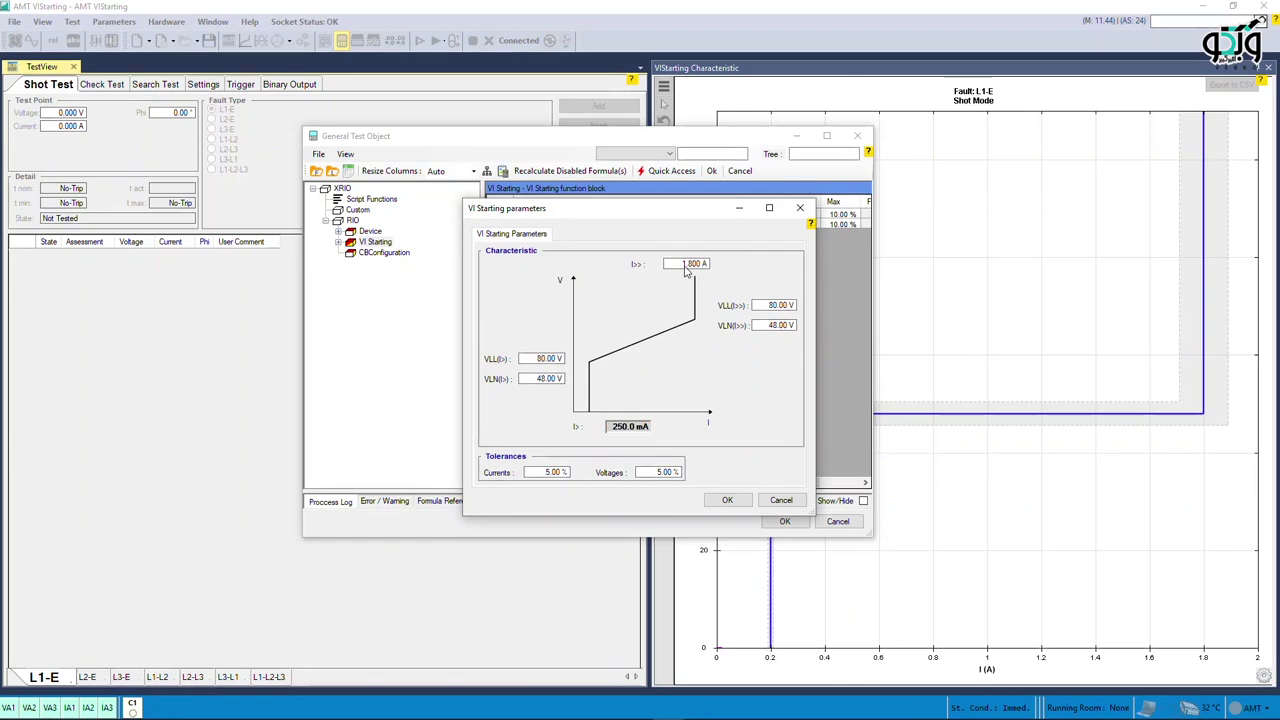
pyautogui.click(688, 263)
pyautogui.press('Return')
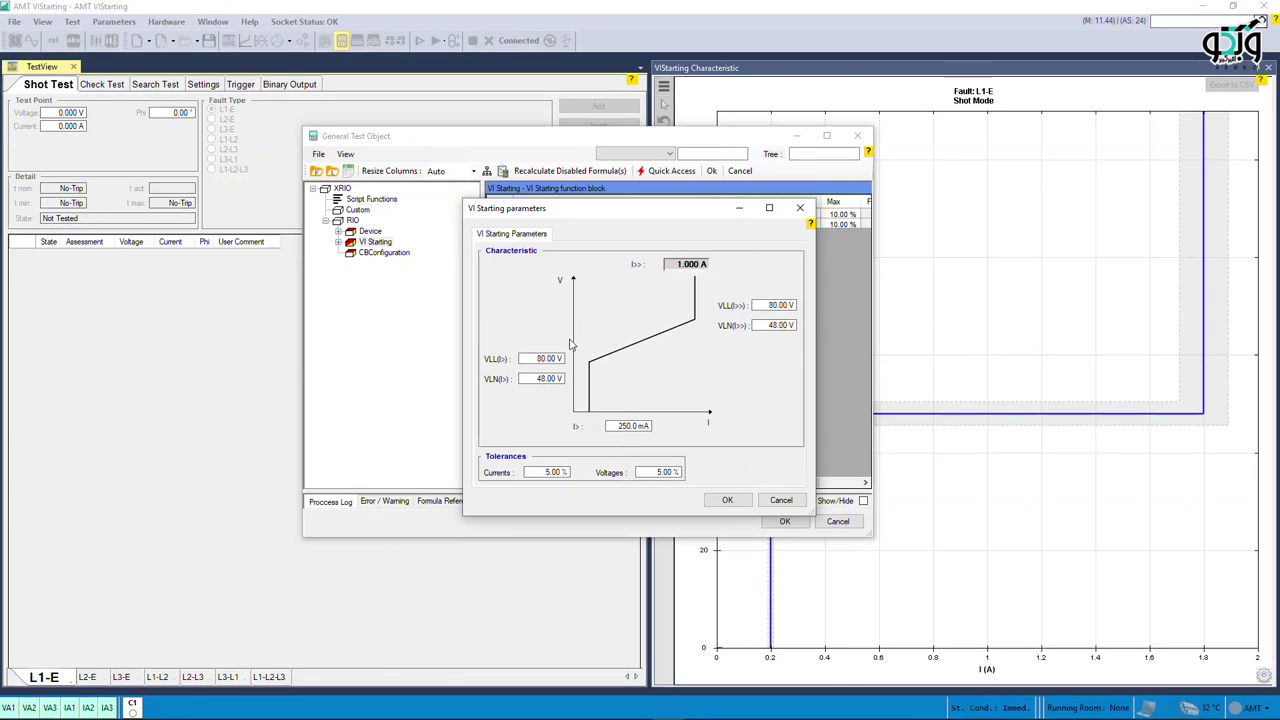
pyautogui.click(529, 360)
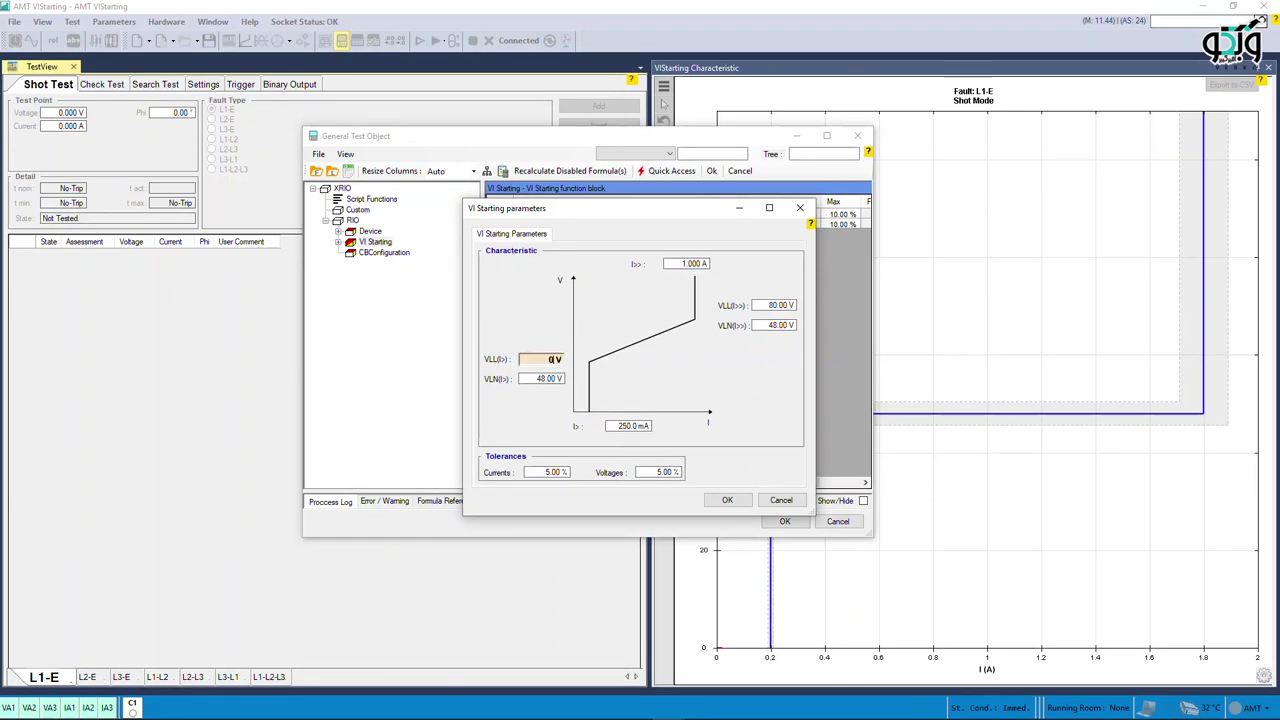
pyautogui.press('Return')
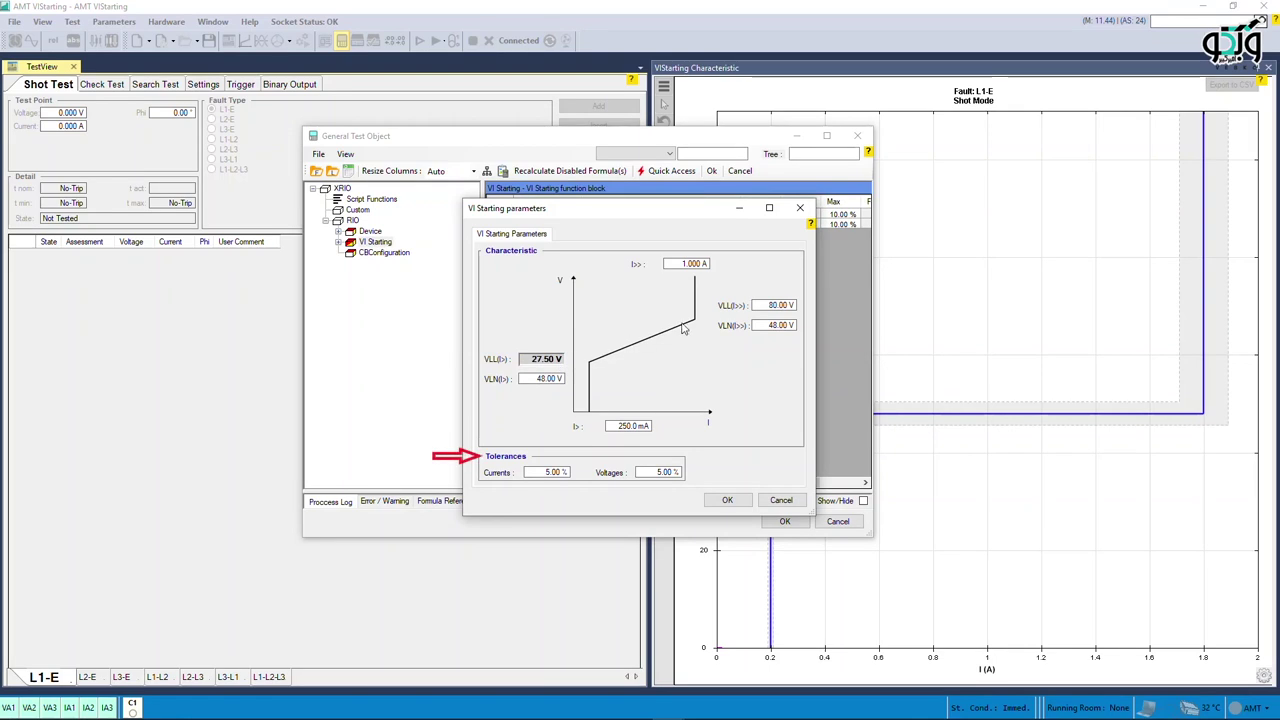
pyautogui.click(757, 306)
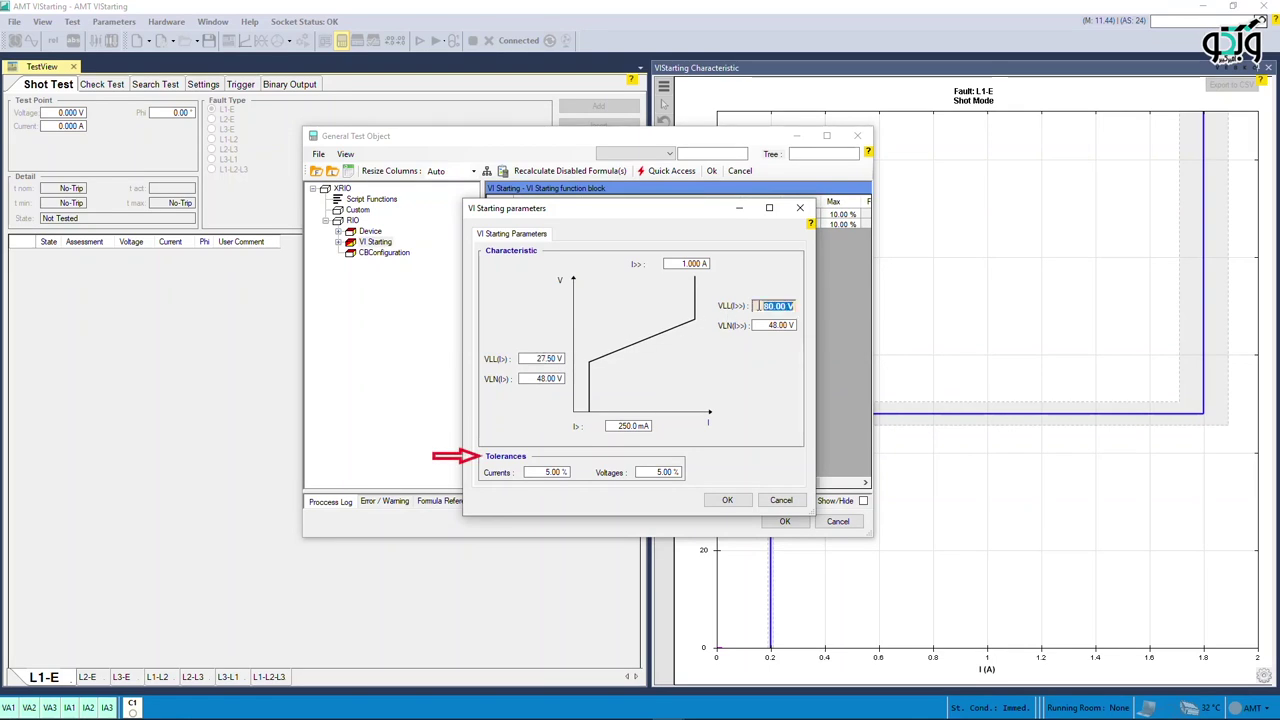
pyautogui.write('110')
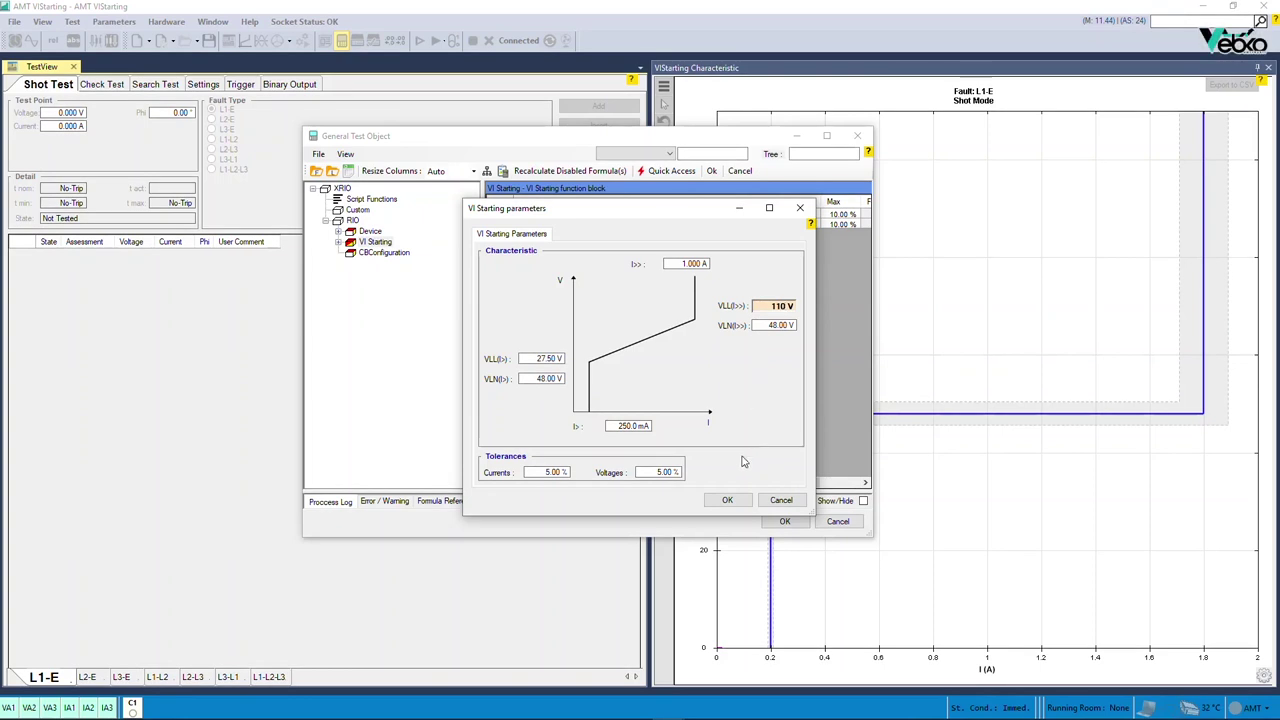
pyautogui.click(733, 499)
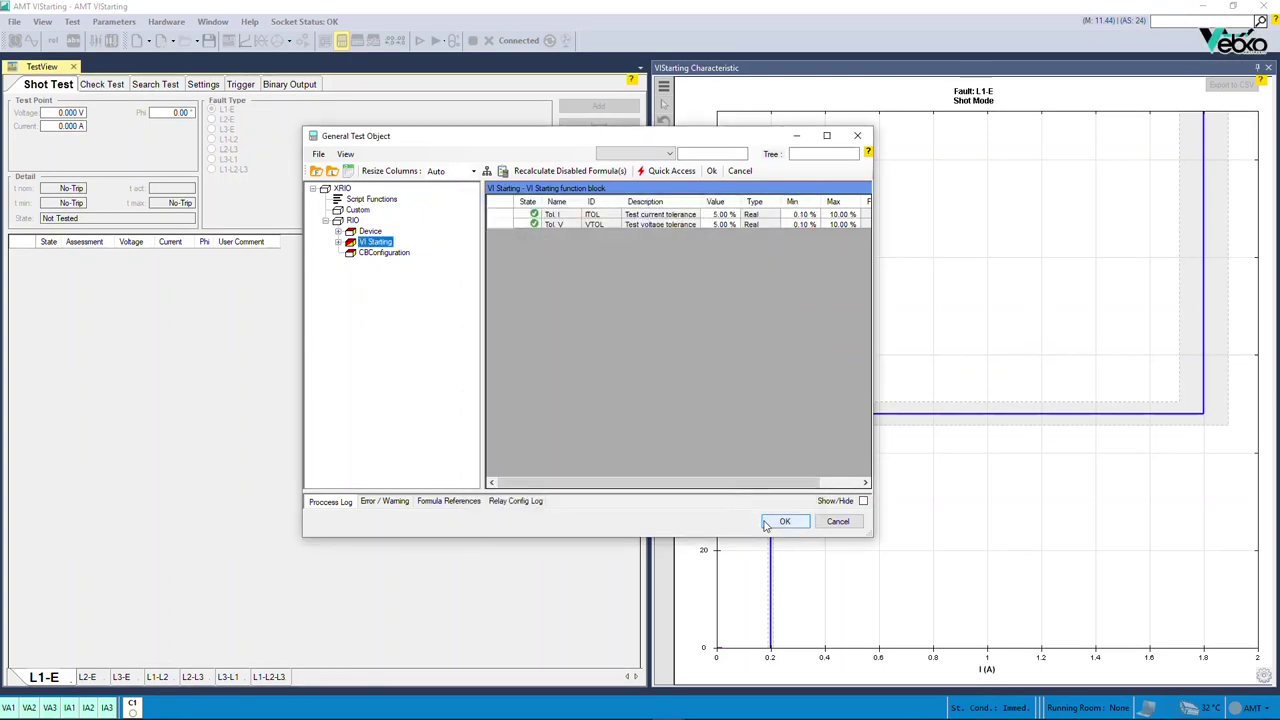
pyautogui.click(768, 524)
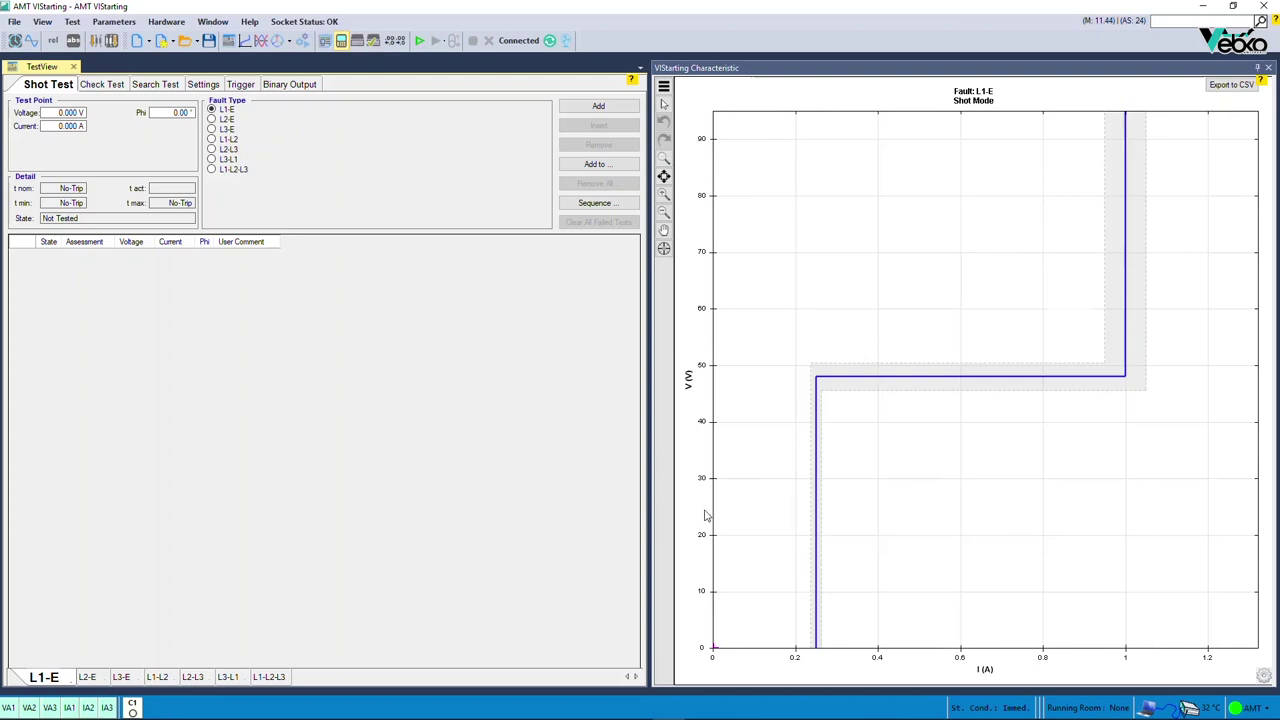
# Switch to the L1-L2-L3 fault and place 19 shot points around its characteristic.
pyautogui.click(233, 170)
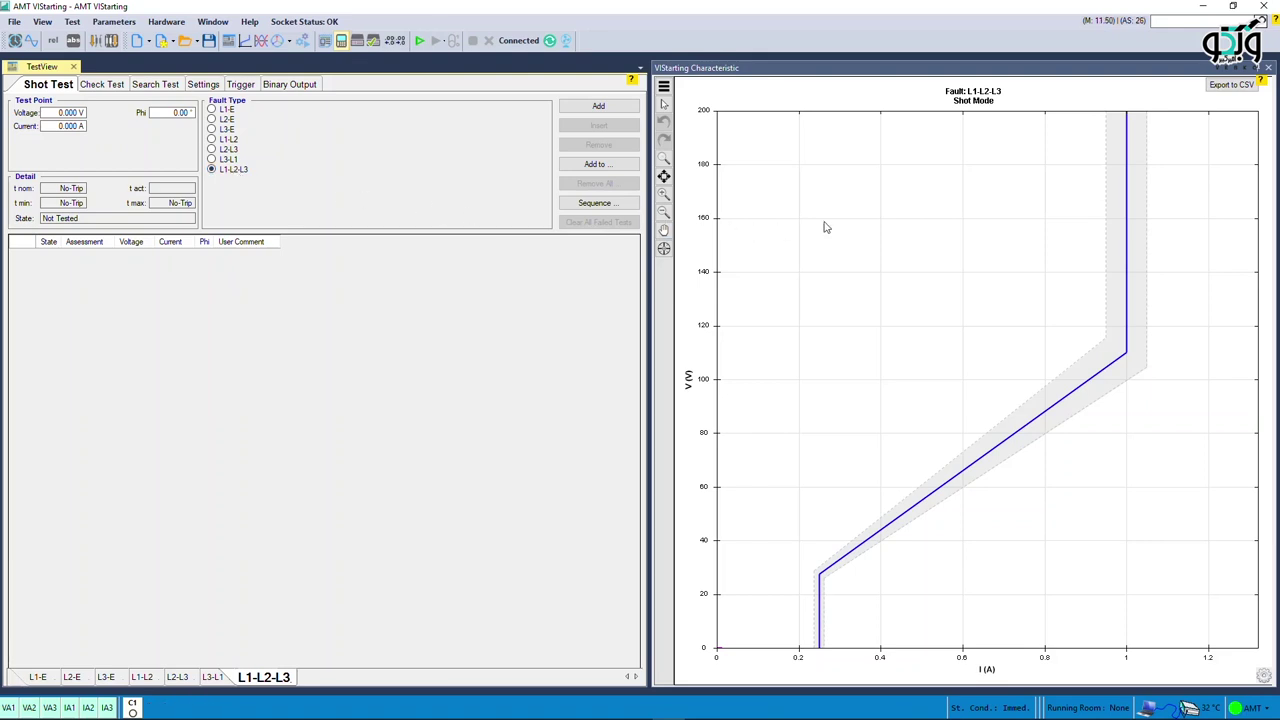
pyautogui.click(1094, 134)
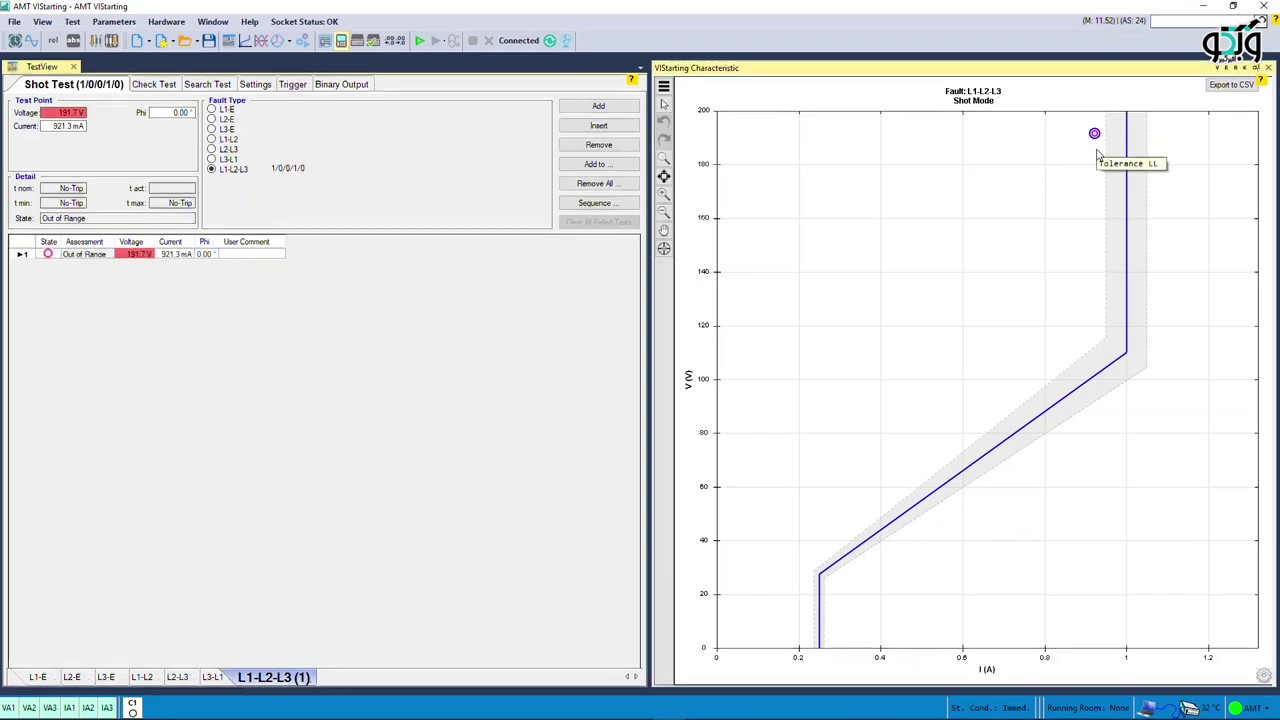
pyautogui.click(1093, 197)
pyautogui.click(1096, 291)
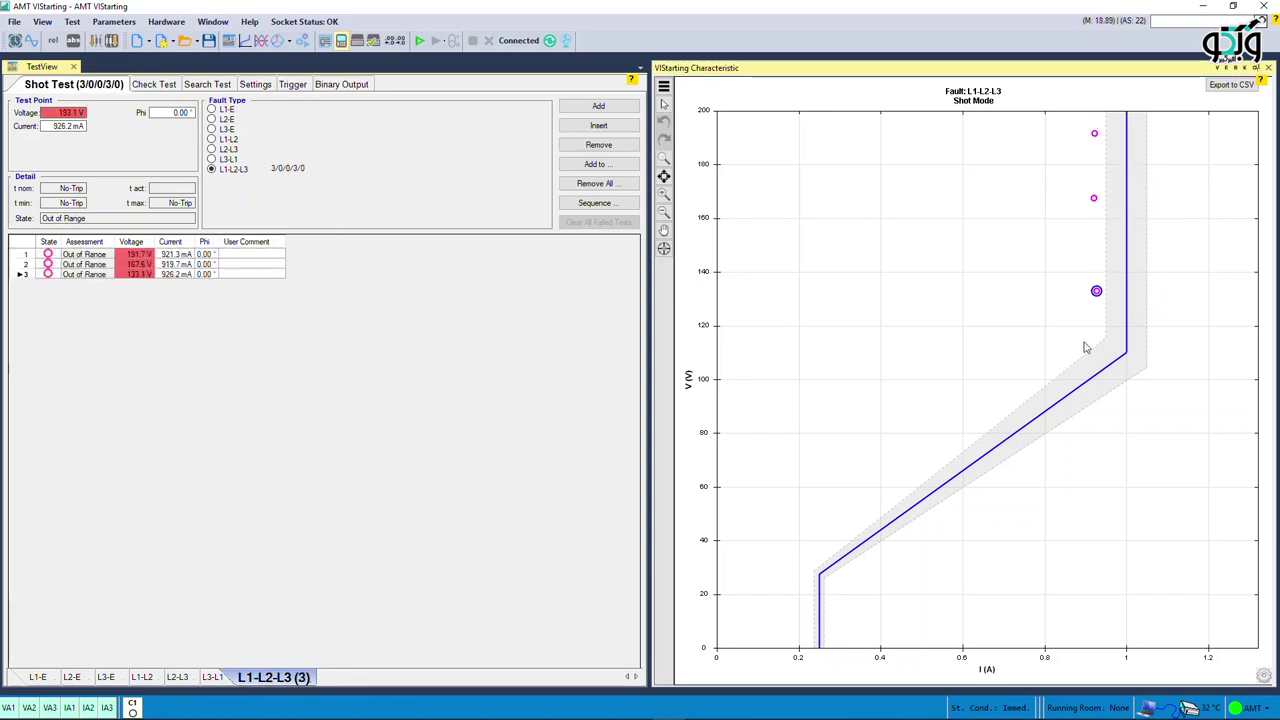
pyautogui.click(1052, 359)
pyautogui.click(1008, 402)
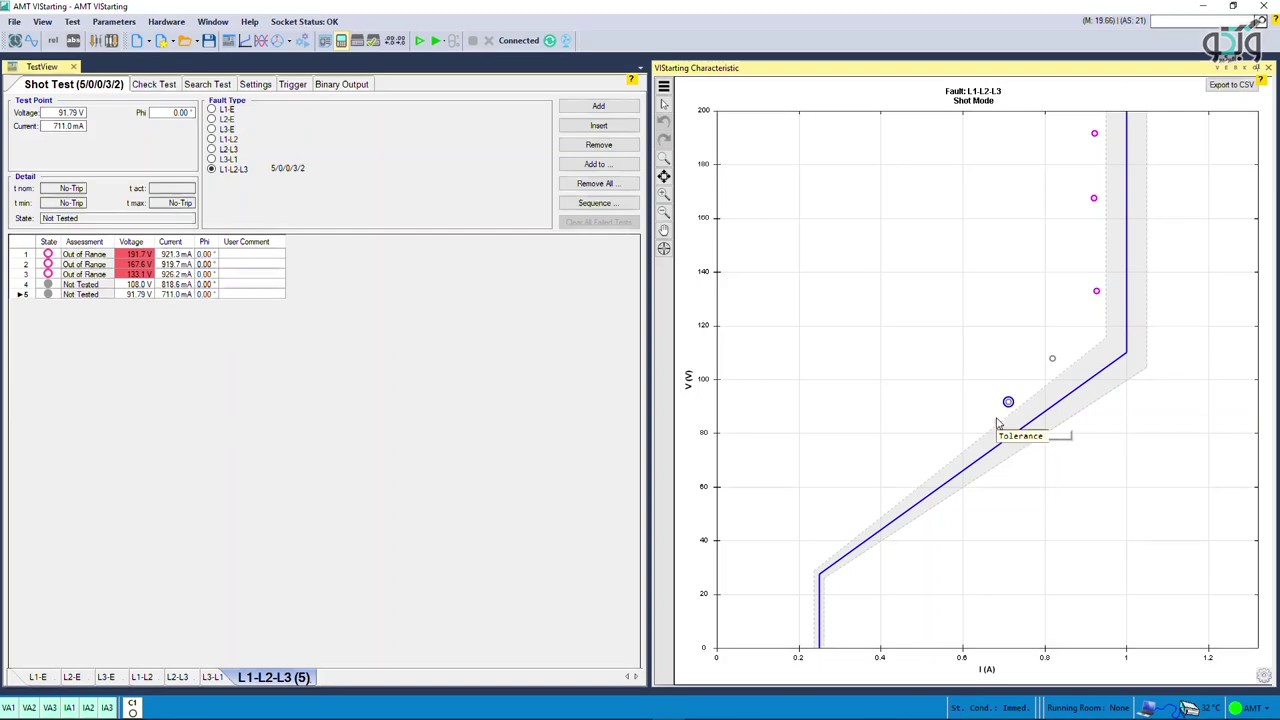
pyautogui.click(922, 451)
pyautogui.click(831, 529)
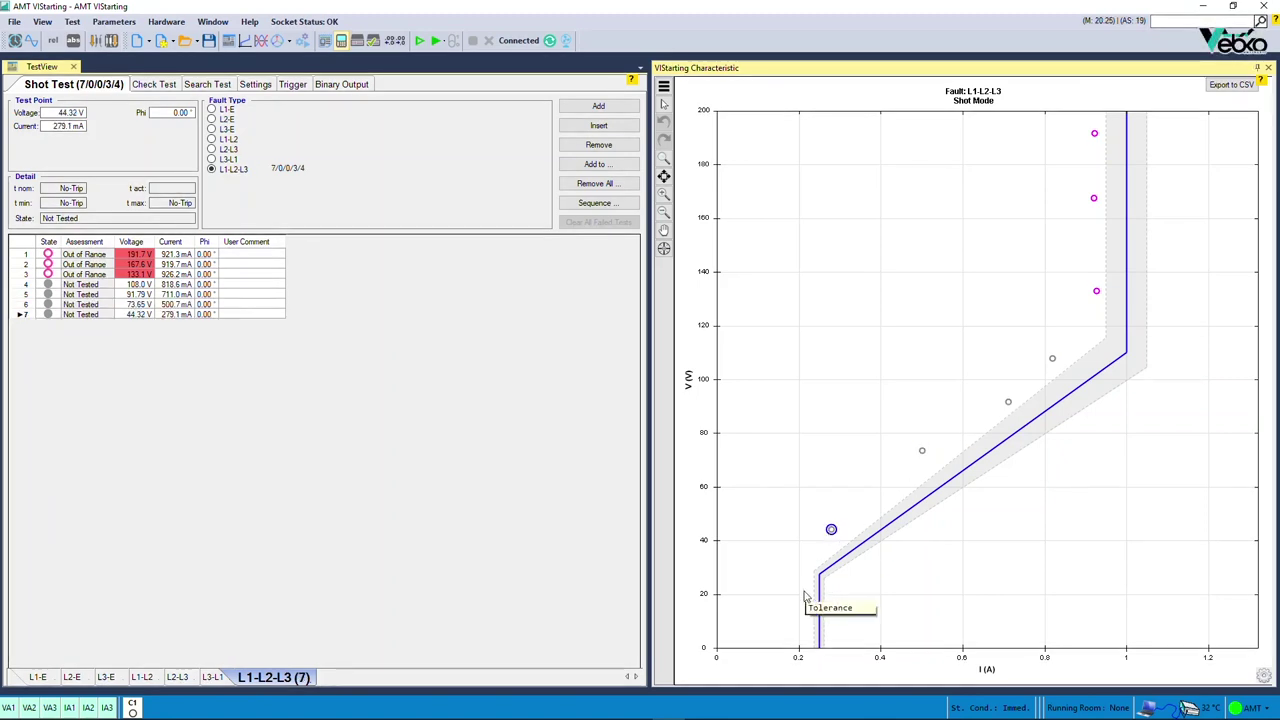
pyautogui.click(800, 596)
pyautogui.click(795, 636)
pyautogui.click(845, 631)
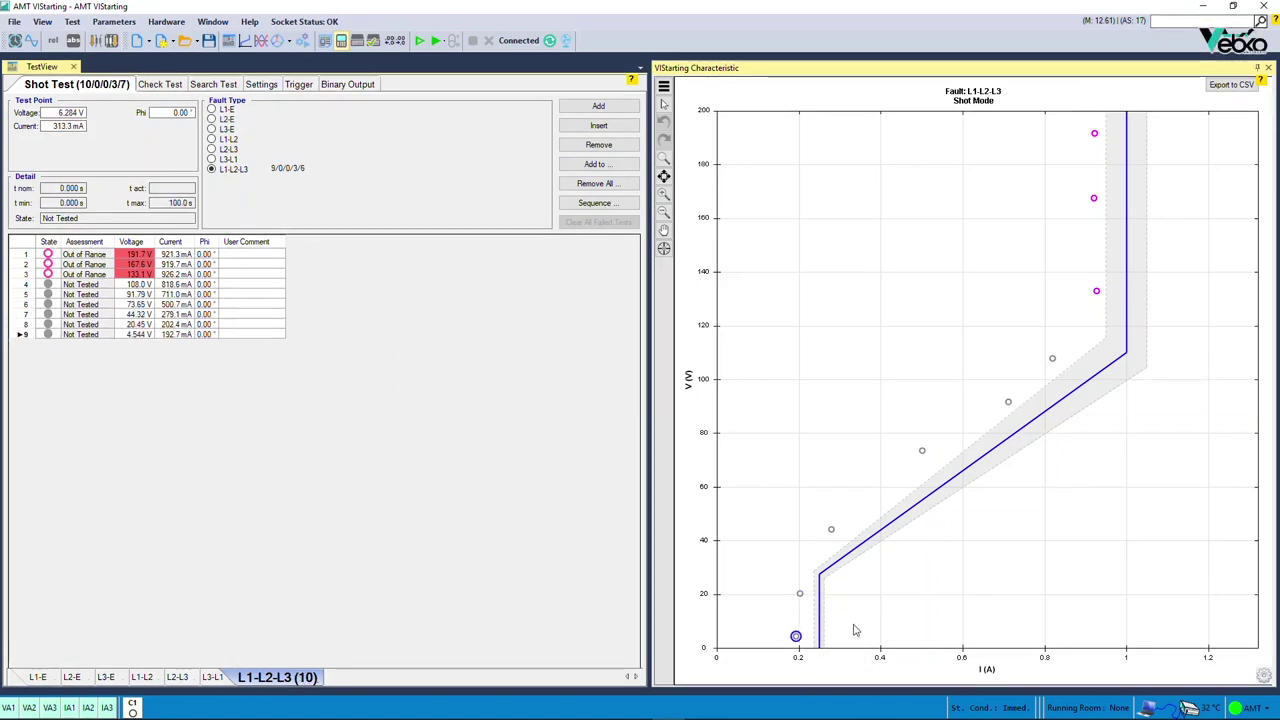
pyautogui.click(862, 577)
pyautogui.click(964, 520)
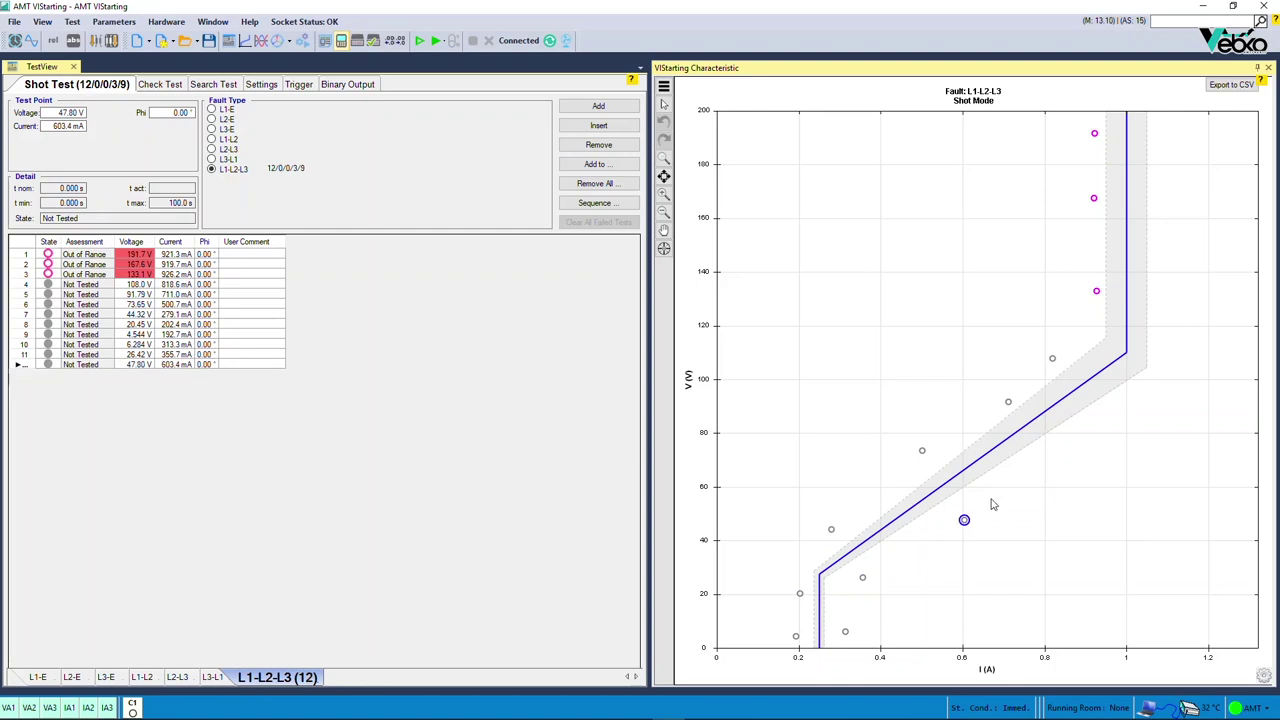
pyautogui.click(1024, 479)
pyautogui.click(1095, 428)
pyautogui.click(1139, 401)
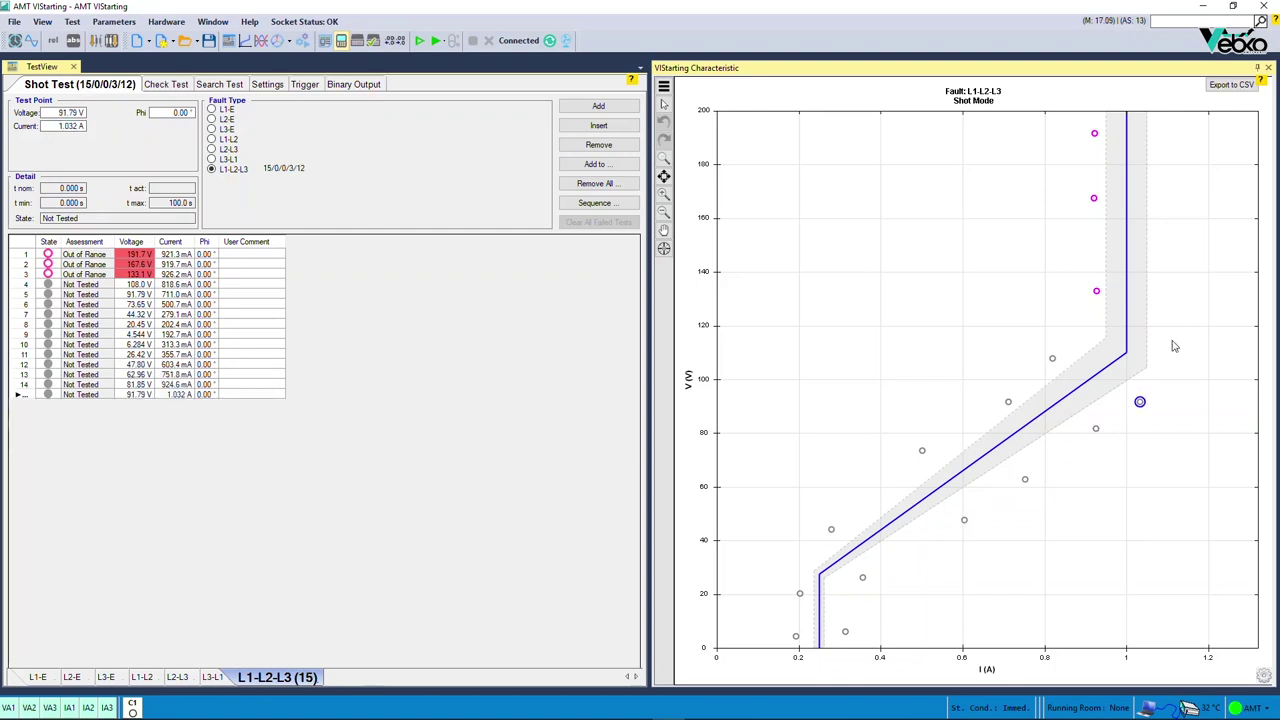
pyautogui.click(1160, 324)
pyautogui.click(1155, 236)
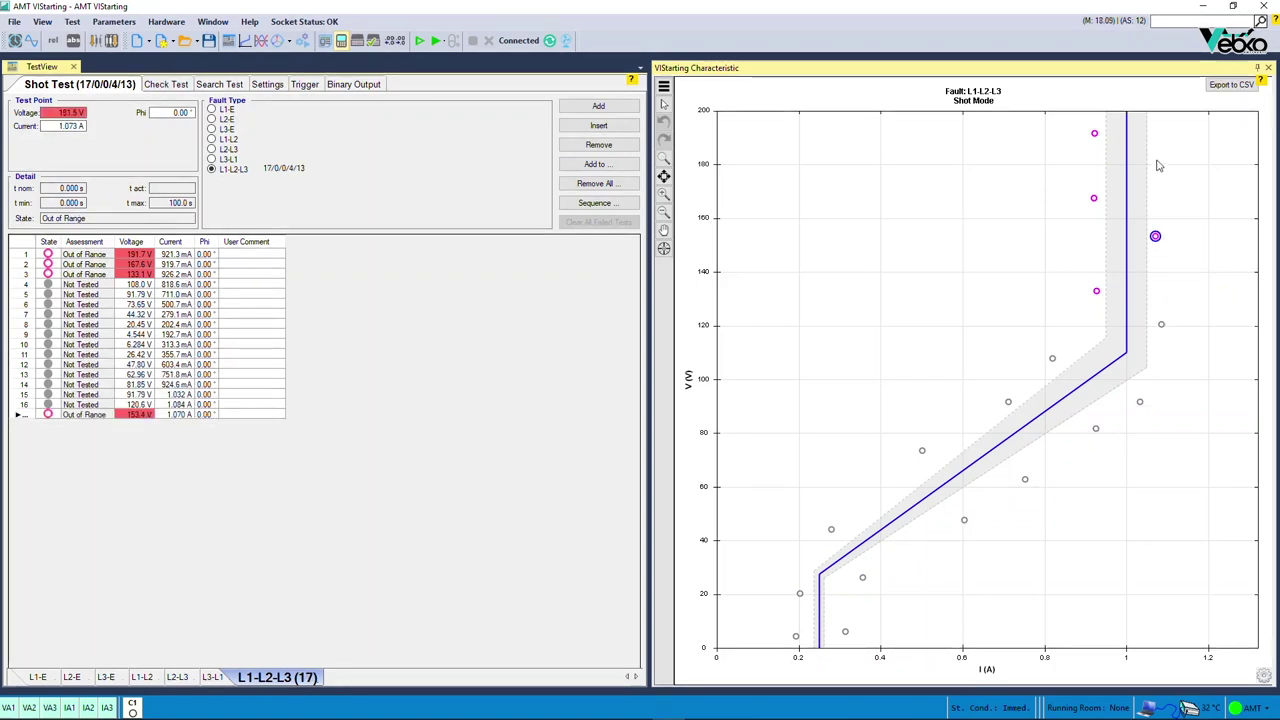
pyautogui.click(1156, 160)
pyautogui.click(1160, 125)
# Add check lines across the lower pickup and sloped section of the characteristic.
pyautogui.click(184, 88)
pyautogui.click(760, 629)
pyautogui.click(805, 523)
pyautogui.moveTo(913, 427); pyautogui.dragTo(1040, 532)
# Complete the check lines across the sloped and upper sections of the characteristic.
pyautogui.moveTo(998, 352); pyautogui.dragTo(1135, 455)
pyautogui.moveTo(1060, 316); pyautogui.dragTo(1186, 322)
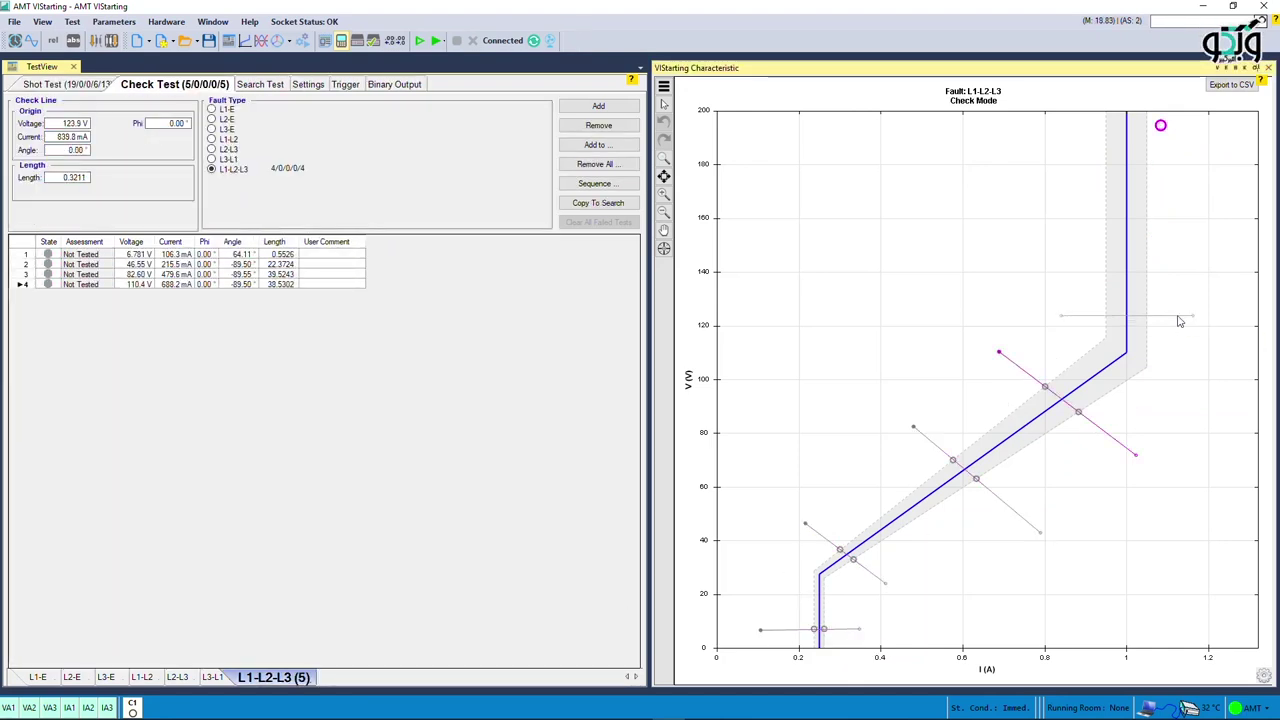
pyautogui.click(272, 86)
# Draw search lines across the lower edge, sloped section and 1 A limit, then reopen the test object.
pyautogui.moveTo(768, 632); pyautogui.dragTo(874, 632)
pyautogui.moveTo(765, 586)
pyautogui.mouseDown()
pyautogui.moveTo(890, 592)
pyautogui.moveTo(931, 558)
pyautogui.mouseUp()
pyautogui.moveTo(921, 426); pyautogui.dragTo(1042, 512)
pyautogui.moveTo(977, 354)
pyautogui.mouseDown()
pyautogui.moveTo(1073, 423)
pyautogui.moveTo(1119, 422)
pyautogui.mouseUp()
pyautogui.moveTo(1051, 323); pyautogui.dragTo(1197, 327)
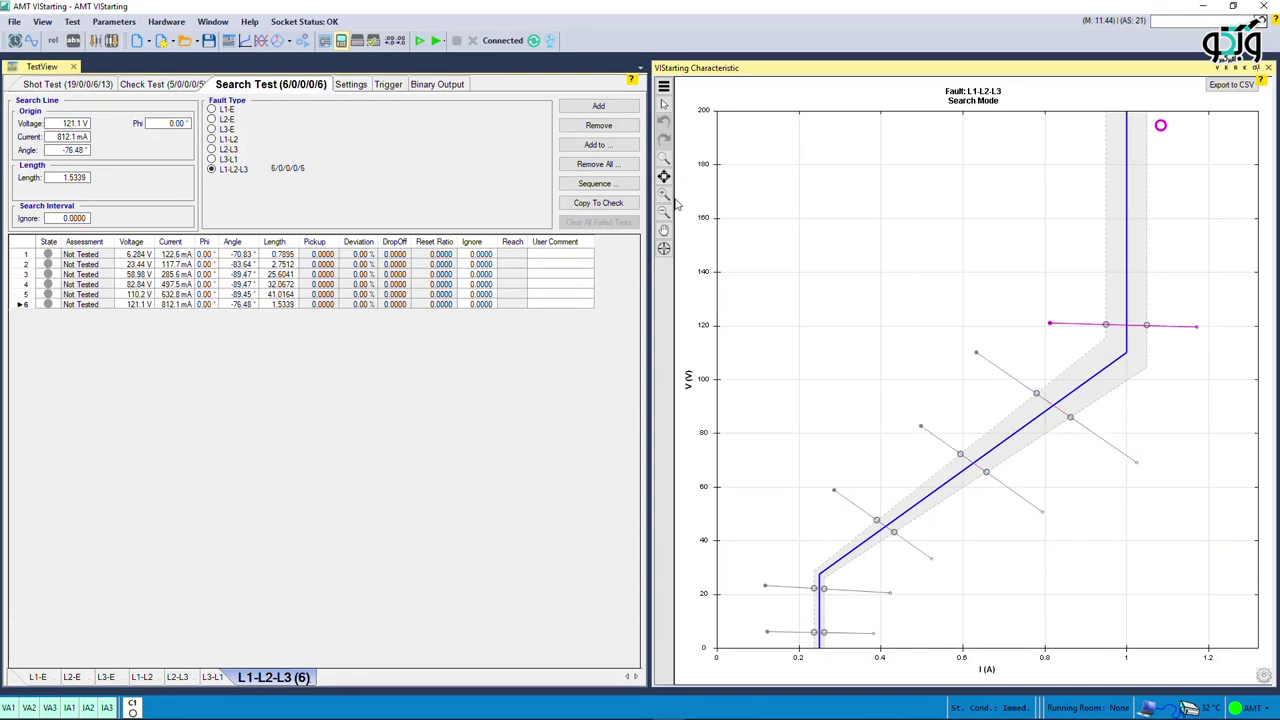
pyautogui.click(341, 41)
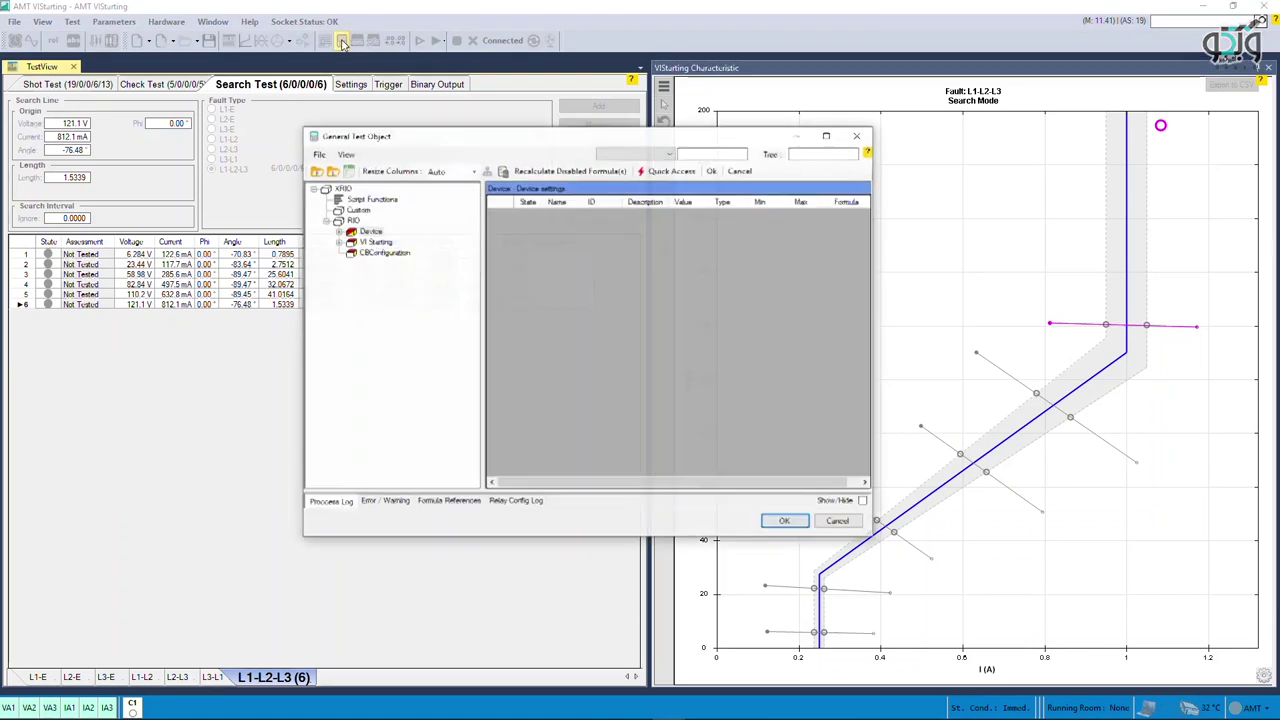